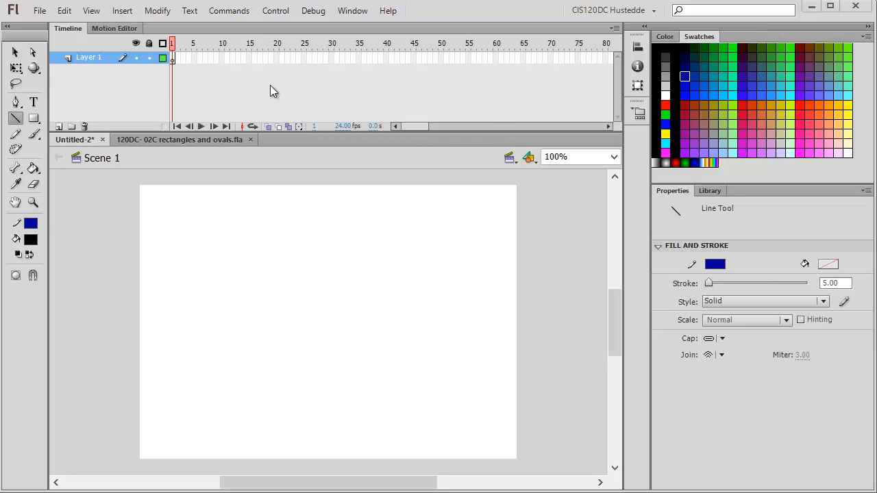
Draw a tall rectangle and, beside it, a square about 120 px wide, using the default black stroke and a red fill.
{"action": "left_click", "coordinate": [38, 120]}
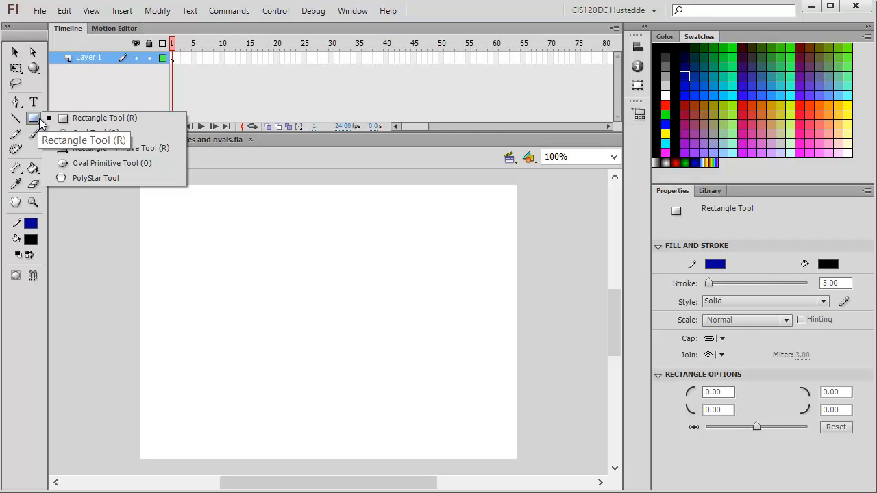
{"action": "left_click", "coordinate": [39, 122]}
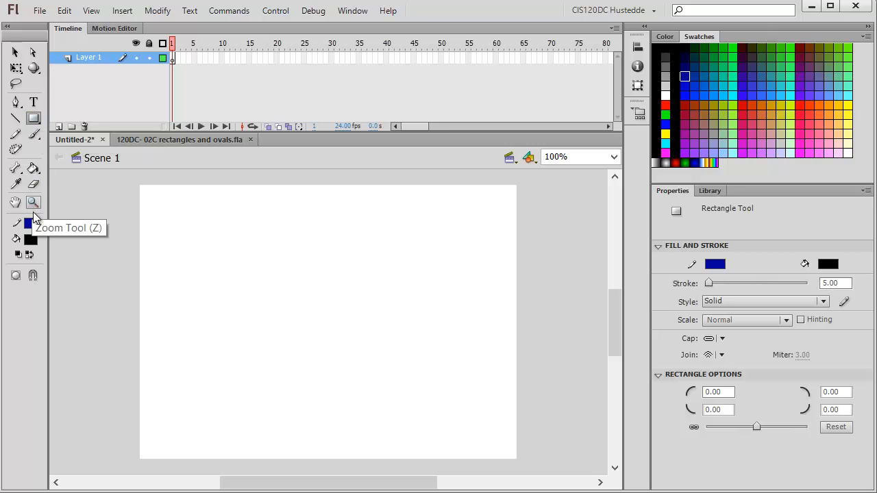
{"action": "left_click", "coordinate": [19, 259]}
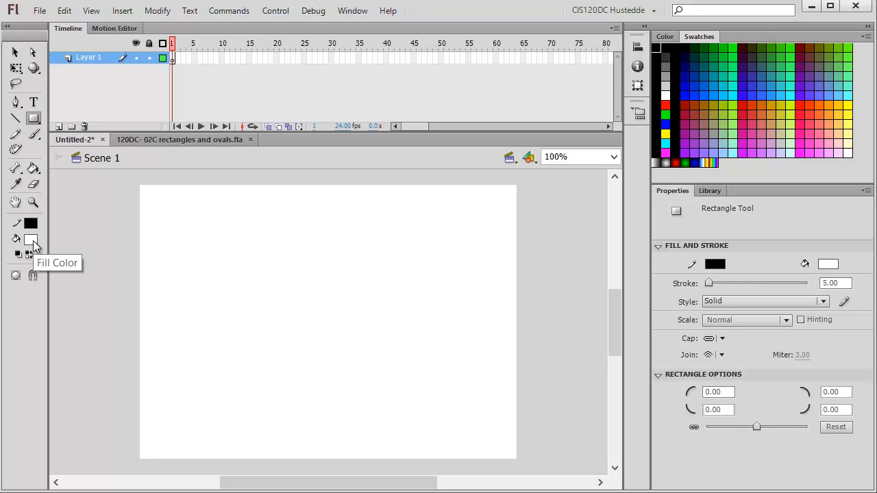
{"action": "left_click", "coordinate": [31, 241]}
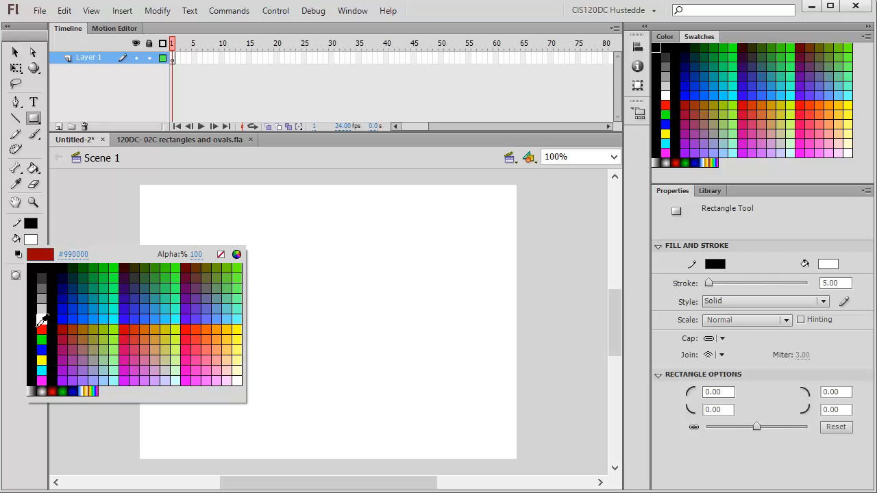
{"action": "left_click", "coordinate": [42, 330]}
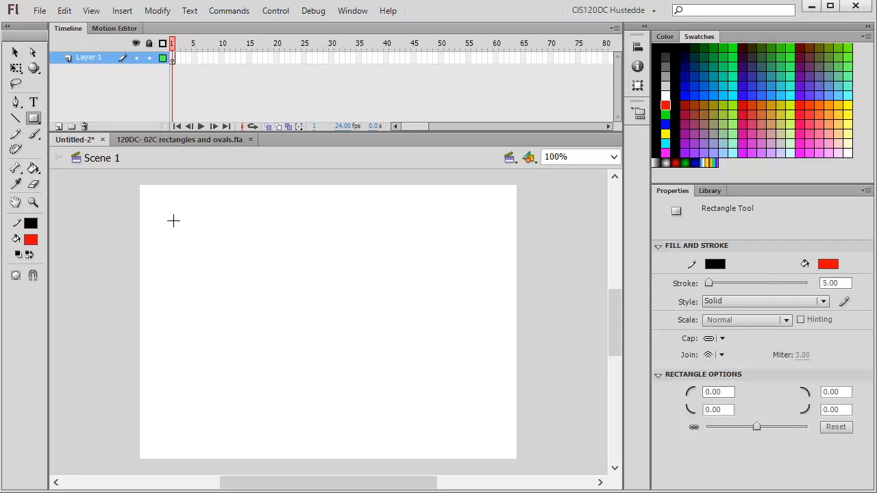
{"action": "mouse_move", "coordinate": [174, 220]}
{"action": "left_mouse_down"}
{"action": "mouse_move", "coordinate": [221, 266]}
{"action": "mouse_move", "coordinate": [250, 371]}
{"action": "left_mouse_up"}
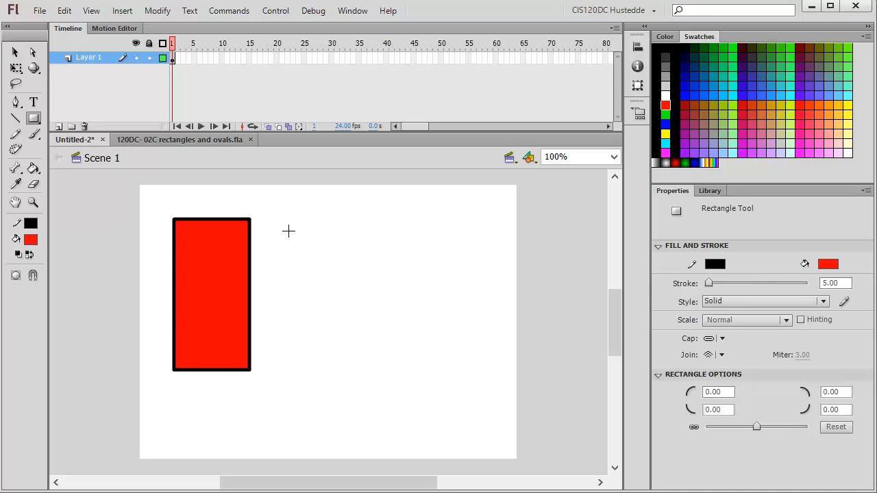
{"action": "left_click_drag", "start_coordinate": [291, 233], "coordinate": [373, 314]}
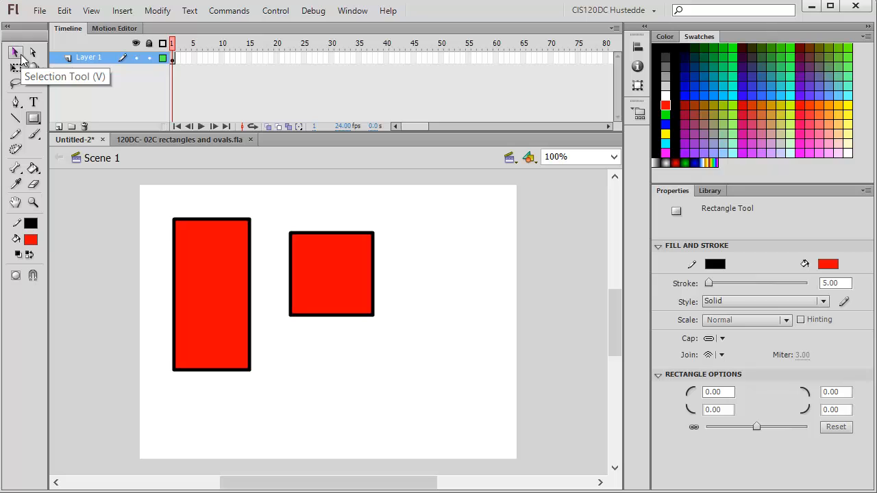
Try moving only the square's right stroke segment away from its fill, and undo the move.
{"action": "left_click", "coordinate": [16, 59]}
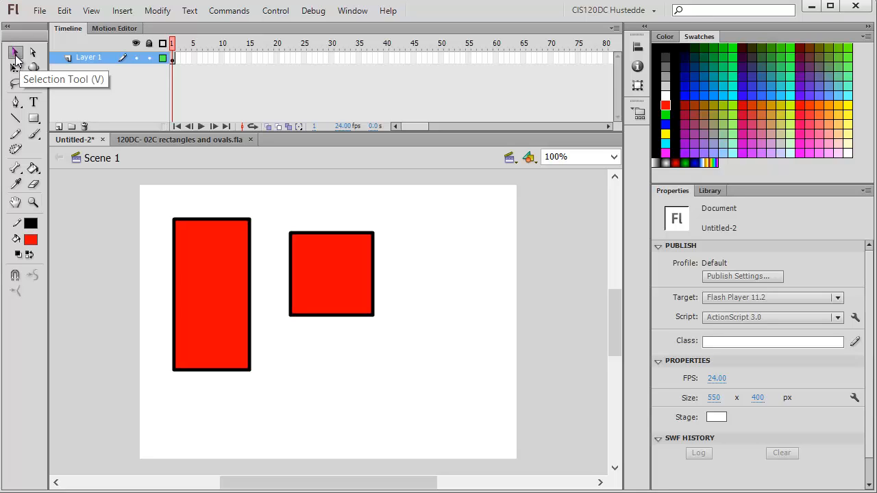
{"action": "left_click", "coordinate": [374, 273]}
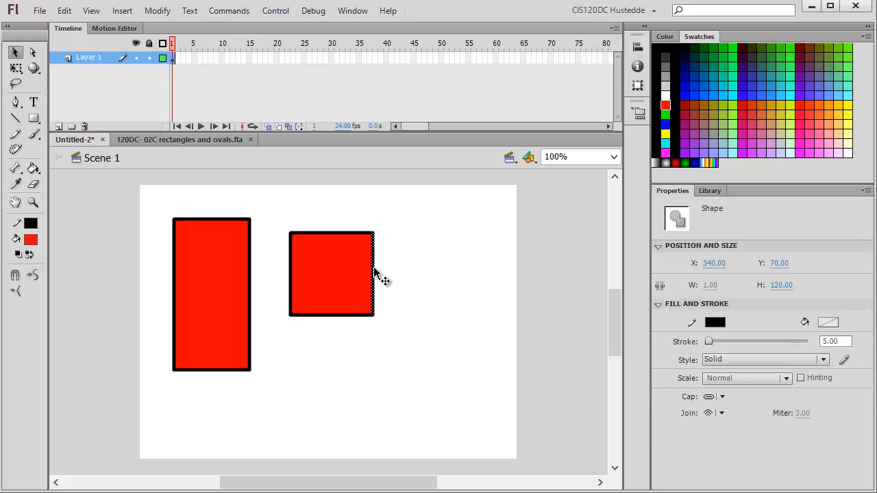
{"action": "left_click", "coordinate": [377, 272]}
{"action": "left_click", "coordinate": [374, 268]}
{"action": "left_click_drag", "start_coordinate": [374, 260], "coordinate": [438, 278]}
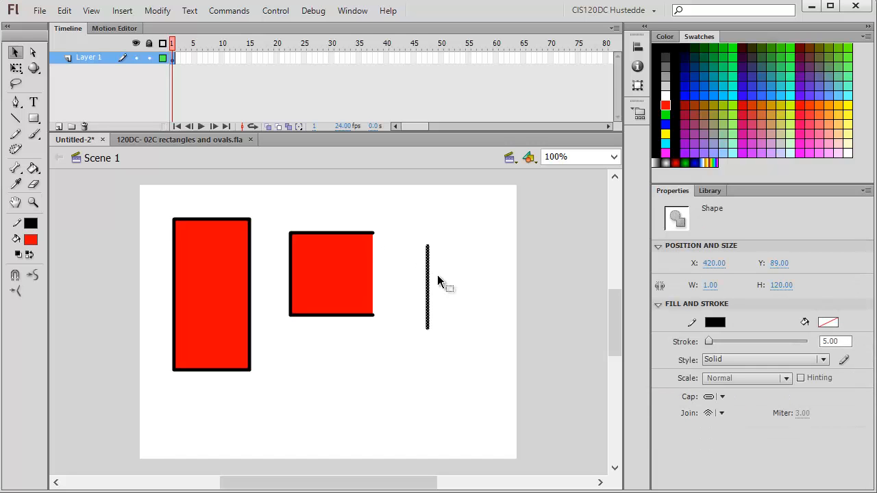
{"action": "key", "text": "ctrl+z"}
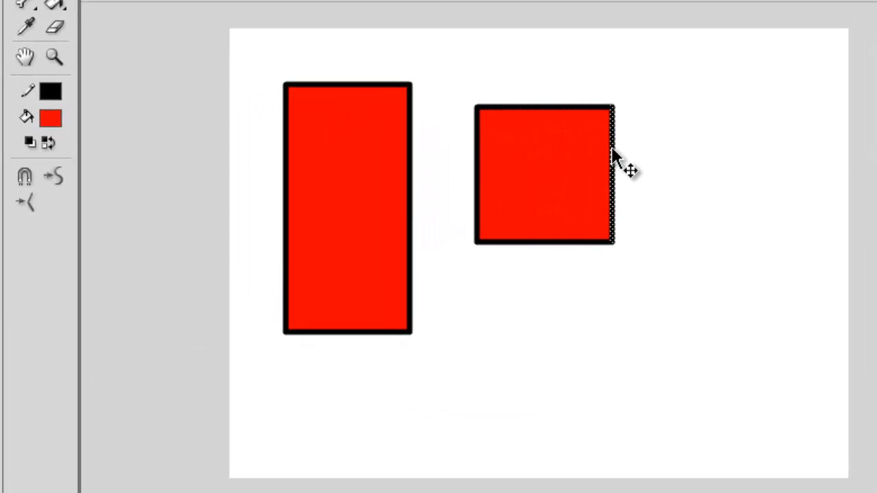
Try moving the square's entire outline off its fill, undo the move and clear the selection.
{"action": "double_click", "coordinate": [612, 153]}
{"action": "left_click_drag", "start_coordinate": [614, 163], "coordinate": [760, 274]}
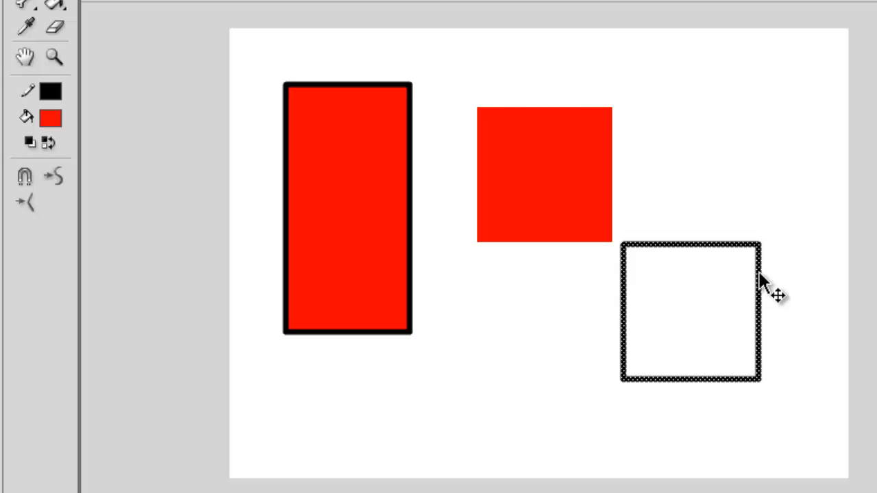
{"action": "key", "text": "ctrl+z"}
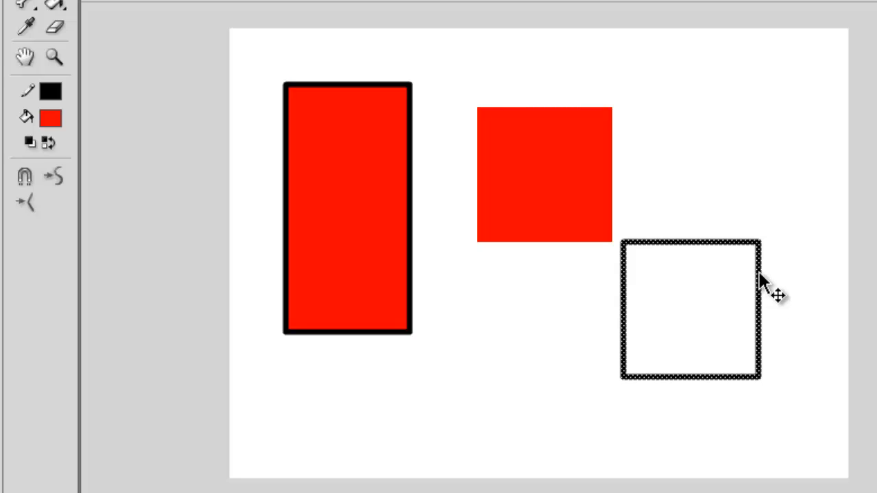
{"action": "key", "text": "ctrl+z"}
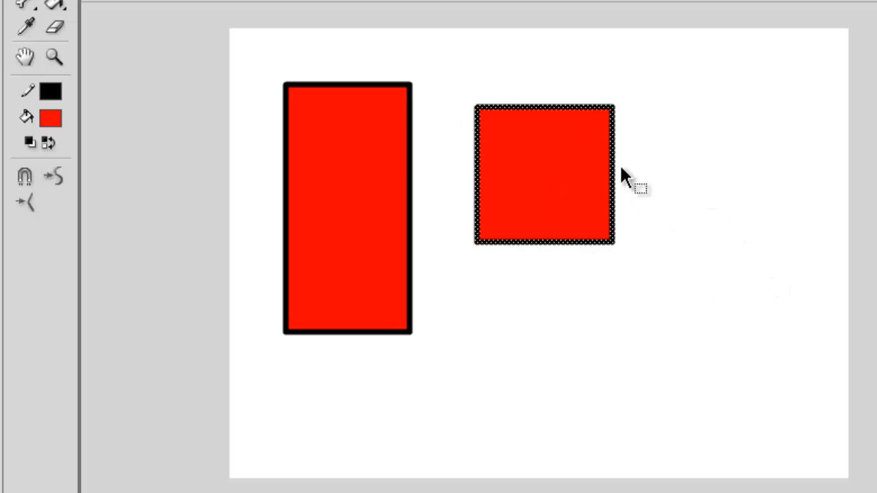
{"action": "left_click", "coordinate": [634, 185]}
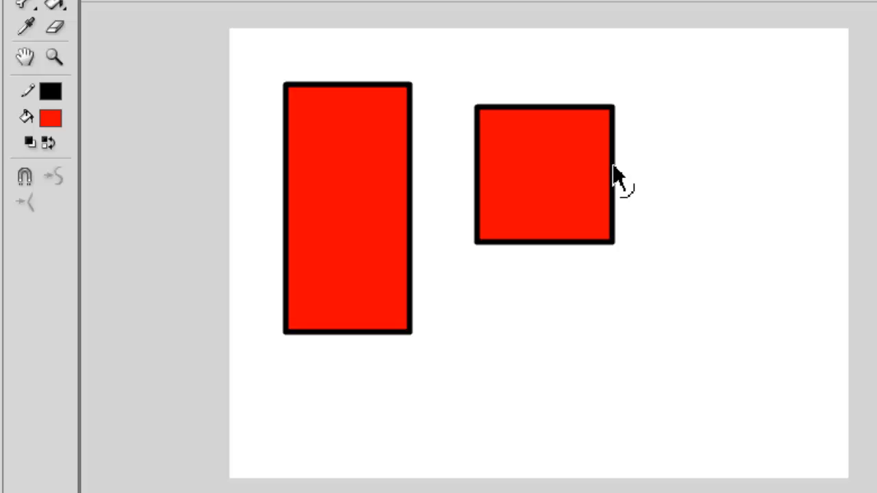
Try bending the square's right edge outward and its bottom edge inward into curves, and undo both bends.
{"action": "left_click_drag", "start_coordinate": [619, 176], "coordinate": [750, 181]}
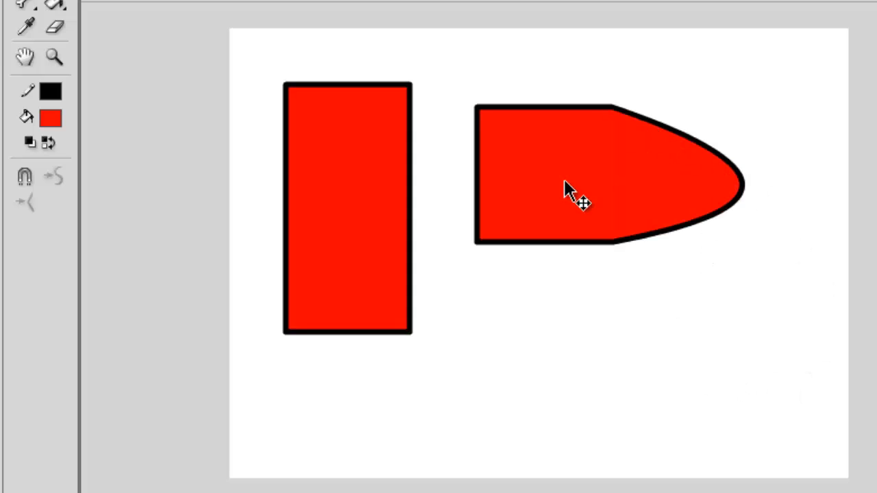
{"action": "left_click_drag", "start_coordinate": [544, 240], "coordinate": [548, 183]}
{"action": "key", "text": "ctrl+z"}
{"action": "key", "text": "ctrl+z"}
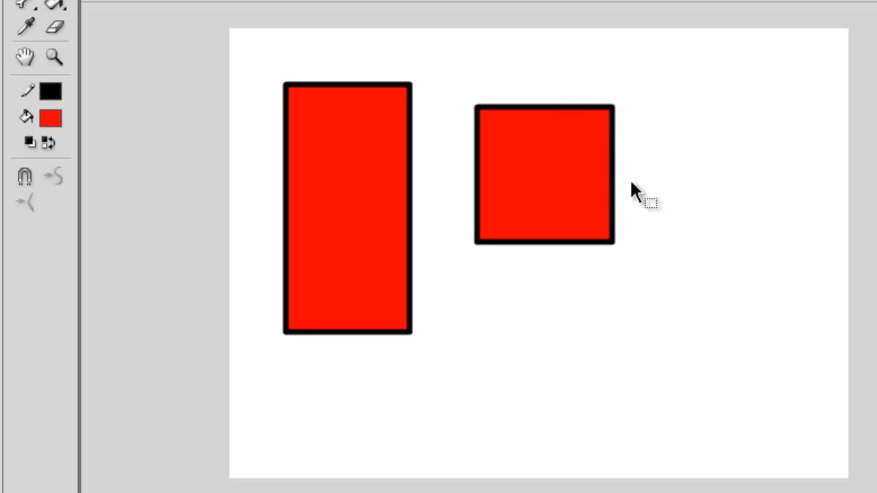
Move the square's entire outline off its fill and bend the bare fill's right edge inward into a curve.
{"action": "double_click", "coordinate": [551, 105]}
{"action": "left_click_drag", "start_coordinate": [551, 104], "coordinate": [731, 230]}
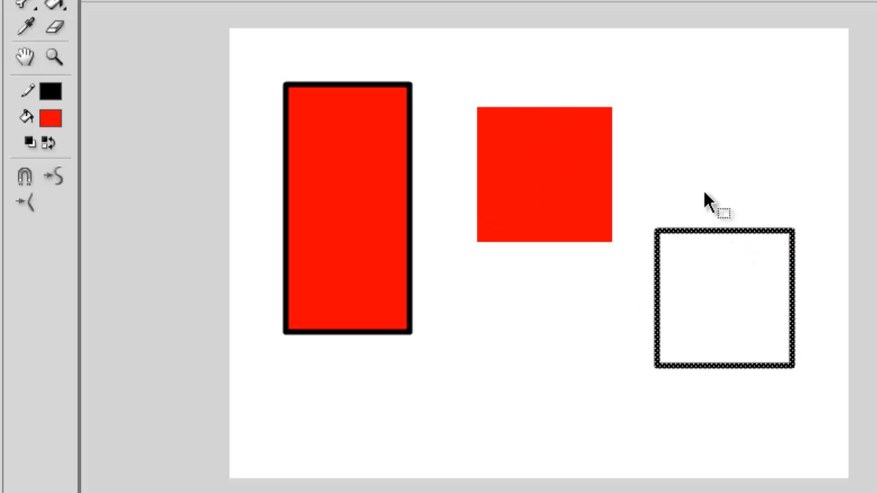
{"action": "left_click", "coordinate": [642, 129]}
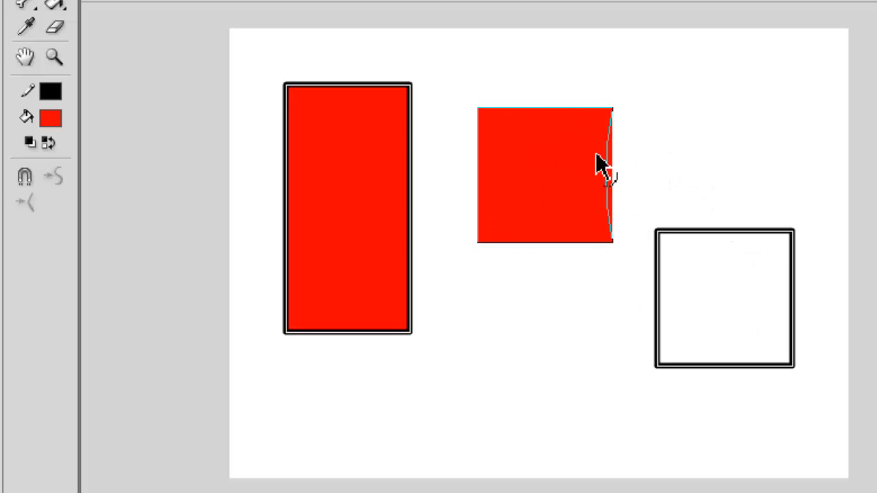
{"action": "left_click_drag", "start_coordinate": [603, 165], "coordinate": [534, 177]}
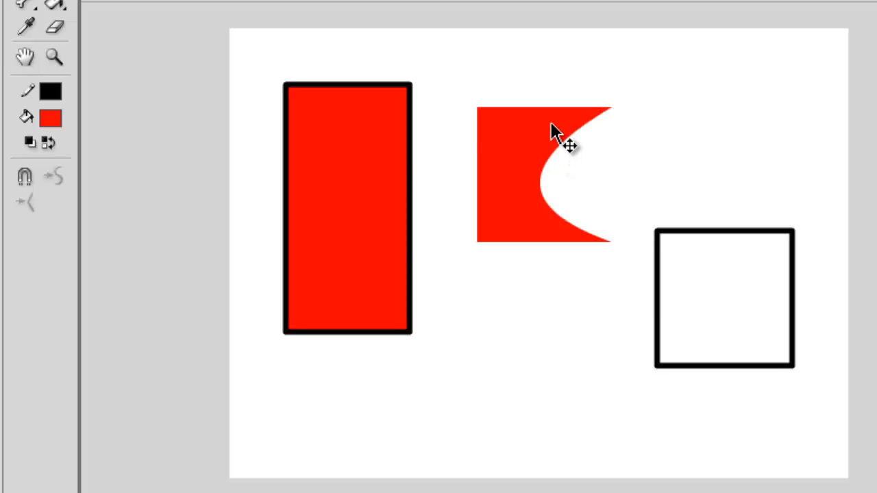
{"action": "left_click", "coordinate": [569, 173]}
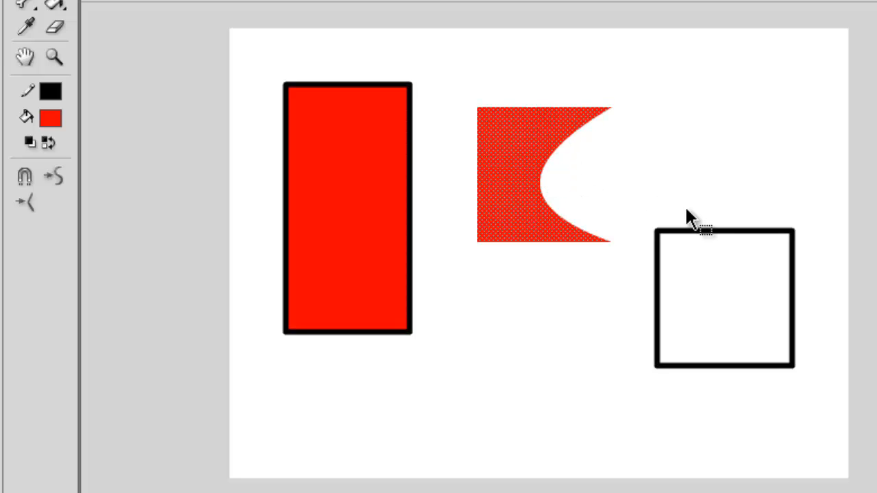
Undo the curved fill edge and the outline move on the square, and clear the selection.
{"action": "key", "text": "ctrl+z"}
{"action": "key", "text": "ctrl+z"}
{"action": "key", "text": "ctrl+z"}
{"action": "key", "text": "ctrl+z"}
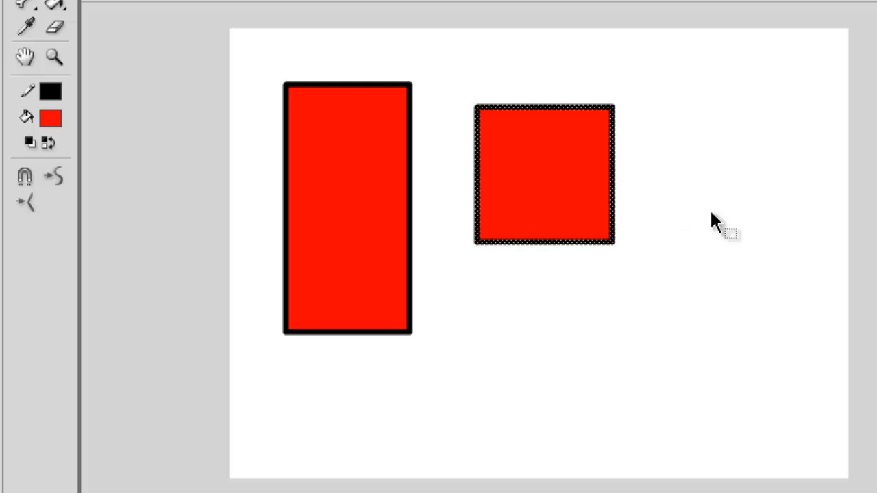
{"action": "left_click", "coordinate": [746, 222]}
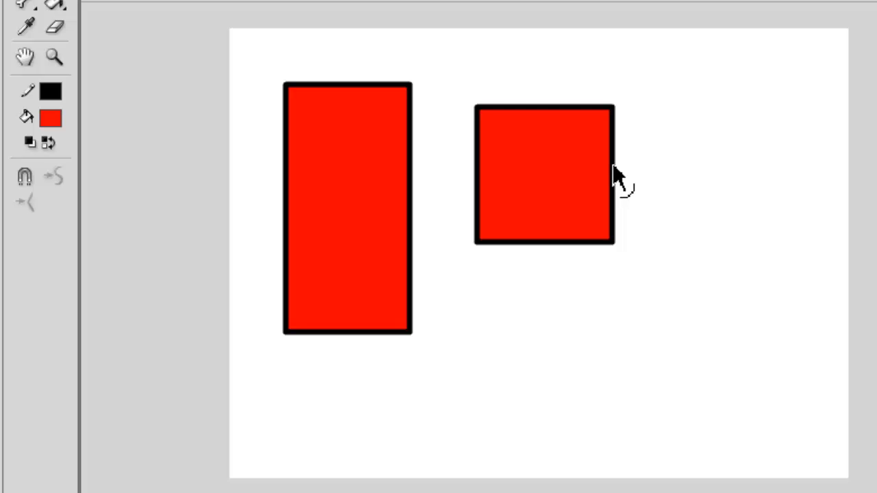
Pull new corner points out of the square's right, upper-right and bottom edges, and bend two of the resulting edges into curves.
{"action": "left_click_drag", "start_coordinate": [614, 174], "coordinate": [735, 177]}
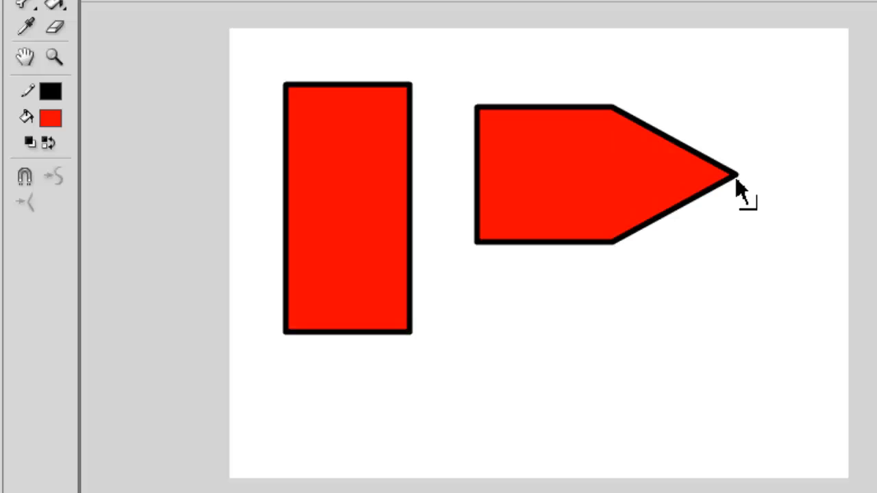
{"action": "left_click_drag", "start_coordinate": [670, 135], "coordinate": [691, 72]}
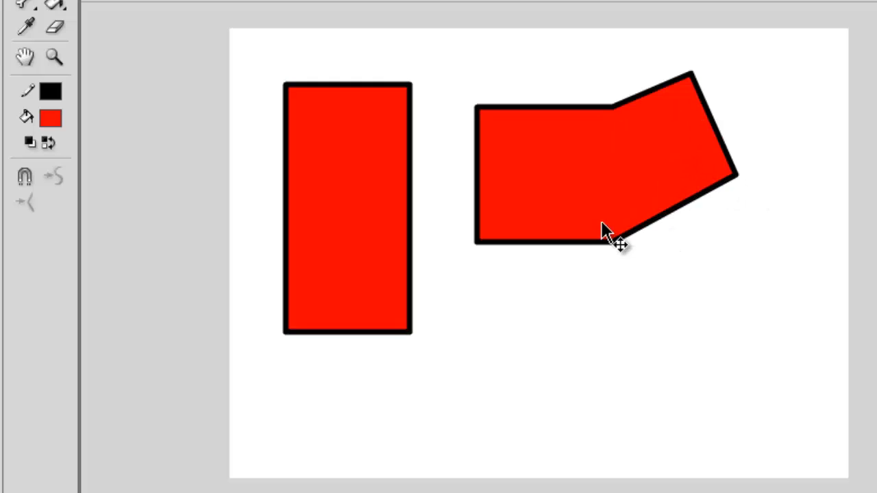
{"action": "left_click", "coordinate": [545, 238]}
{"action": "left_click", "coordinate": [563, 266]}
{"action": "left_click_drag", "start_coordinate": [557, 243], "coordinate": [556, 164]}
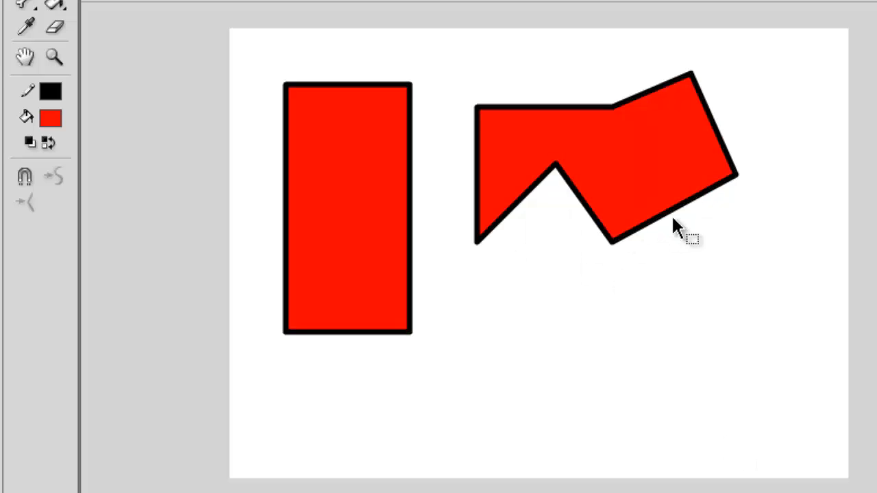
{"action": "left_click_drag", "start_coordinate": [679, 220], "coordinate": [708, 254]}
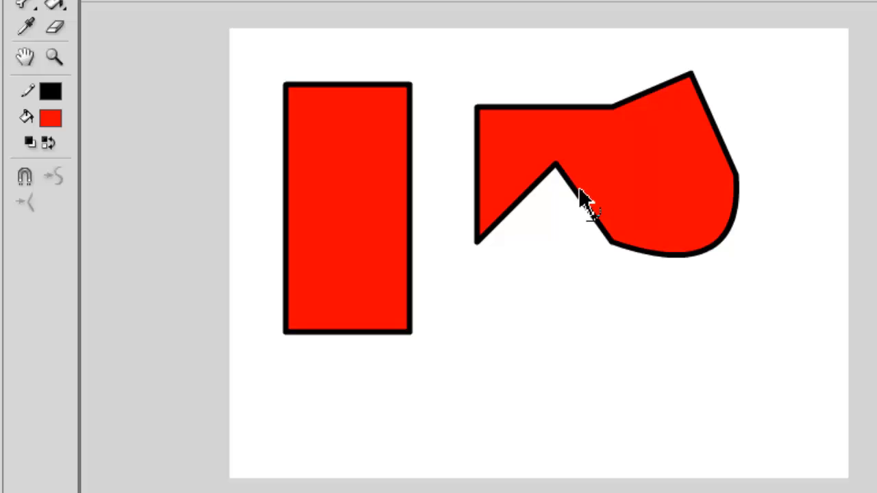
{"action": "left_click_drag", "start_coordinate": [580, 196], "coordinate": [647, 149]}
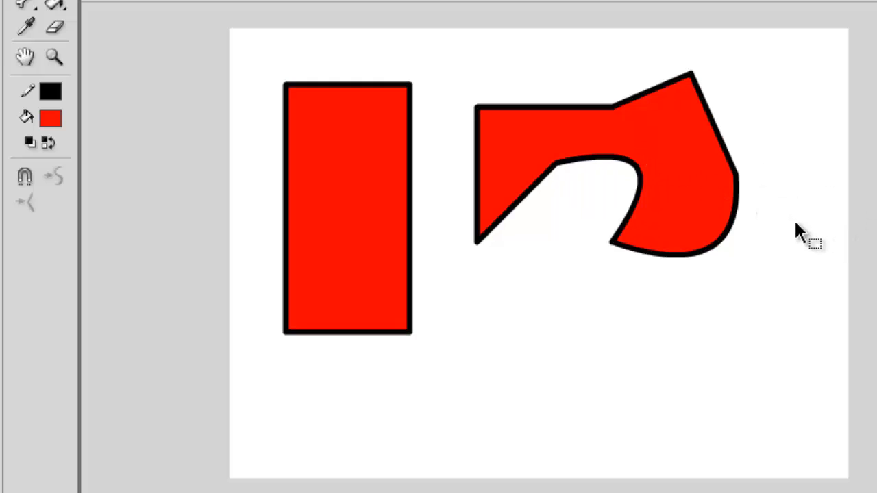
Undo all the curves and added corner points to restore the plain square.
{"action": "key", "text": "ctrl+z"}
{"action": "key", "text": "ctrl+z"}
{"action": "key", "text": "ctrl+z"}
{"action": "key", "text": "ctrl+z"}
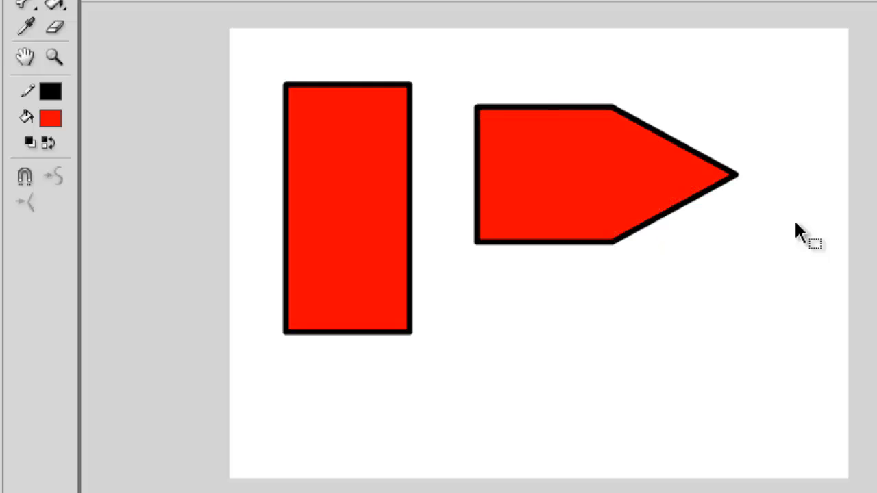
{"action": "key", "text": "ctrl+z"}
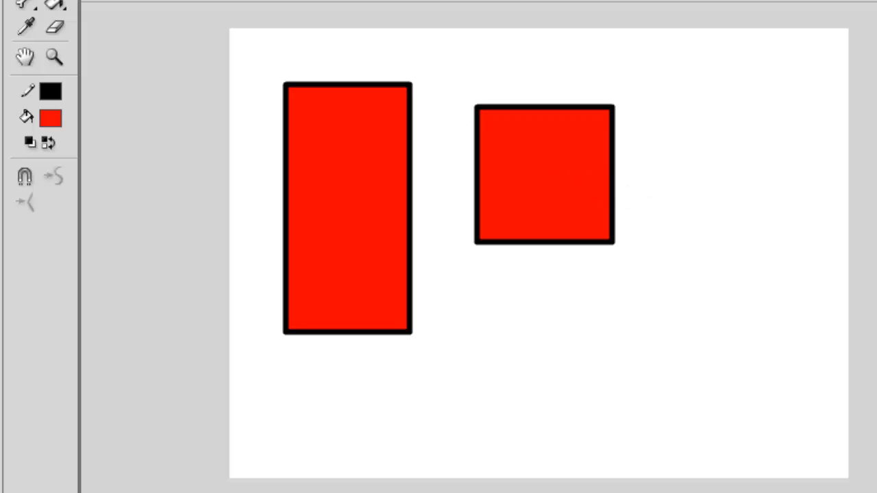
Move the square's upper-right anchor point outward, up and to the right, with the Subselection tool.
{"action": "key", "text": "a"}
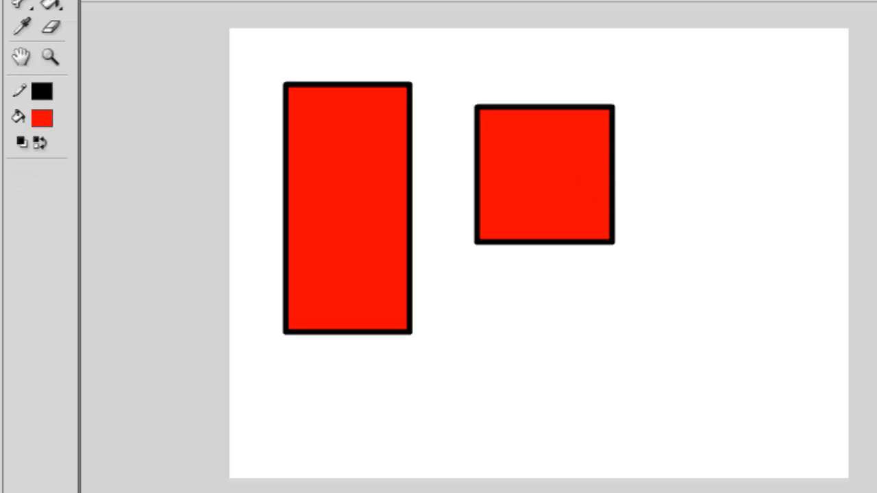
{"action": "left_click", "coordinate": [611, 183]}
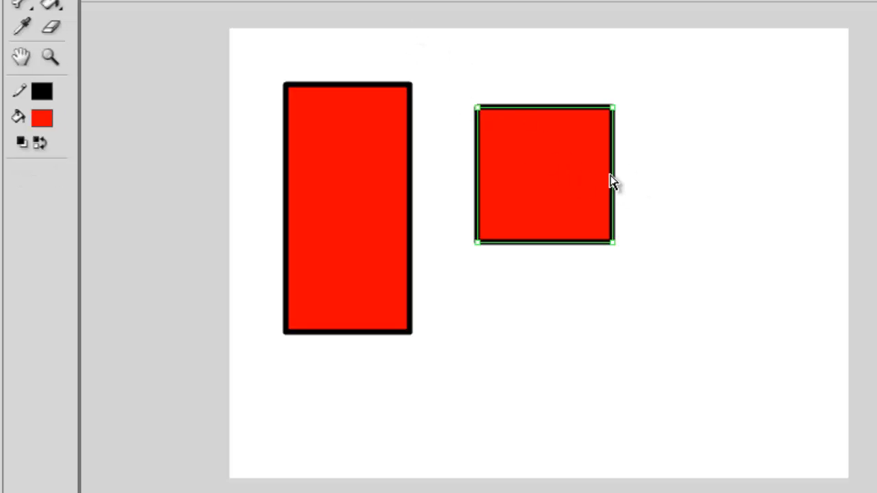
{"action": "left_click", "coordinate": [600, 121]}
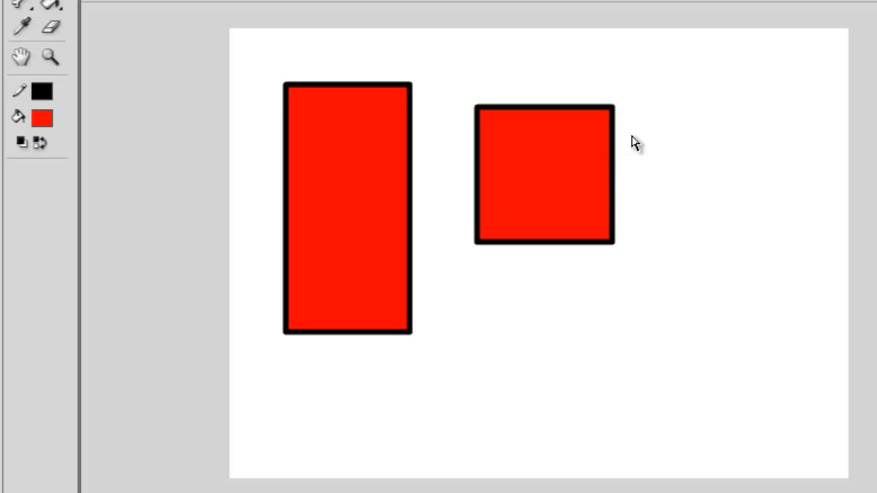
{"action": "left_click", "coordinate": [613, 150]}
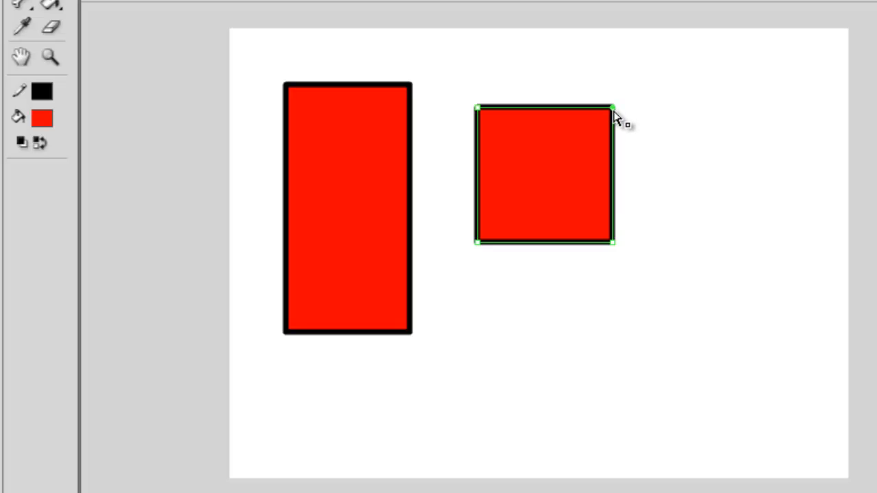
{"action": "left_click", "coordinate": [614, 109]}
{"action": "left_click_drag", "start_coordinate": [618, 108], "coordinate": [682, 64]}
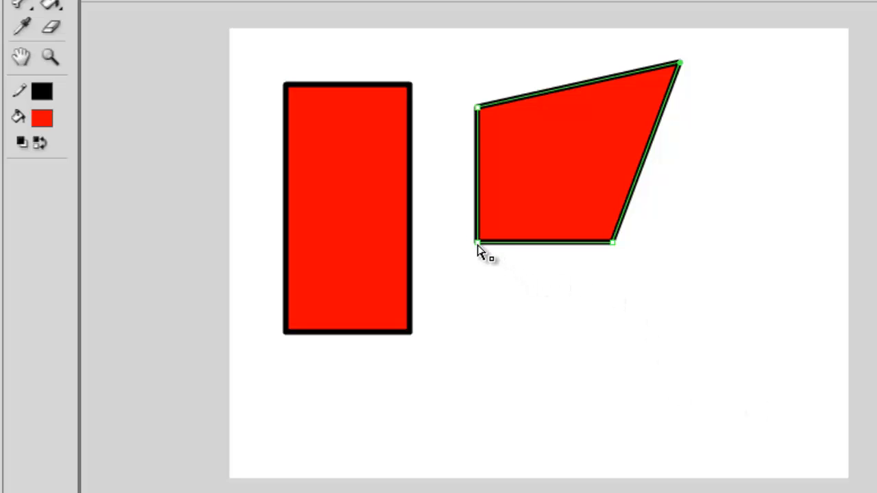
Move the square's two lower anchor points with the Subselection tool, and turn the upper-right and bottom anchors into curves with direction handles.
{"action": "left_click_drag", "start_coordinate": [480, 246], "coordinate": [613, 365]}
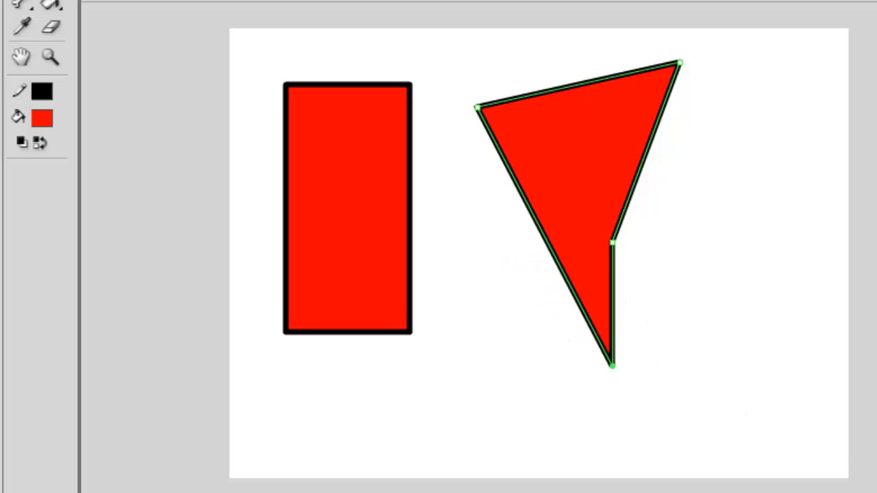
{"action": "left_click_drag", "start_coordinate": [613, 244], "coordinate": [593, 169]}
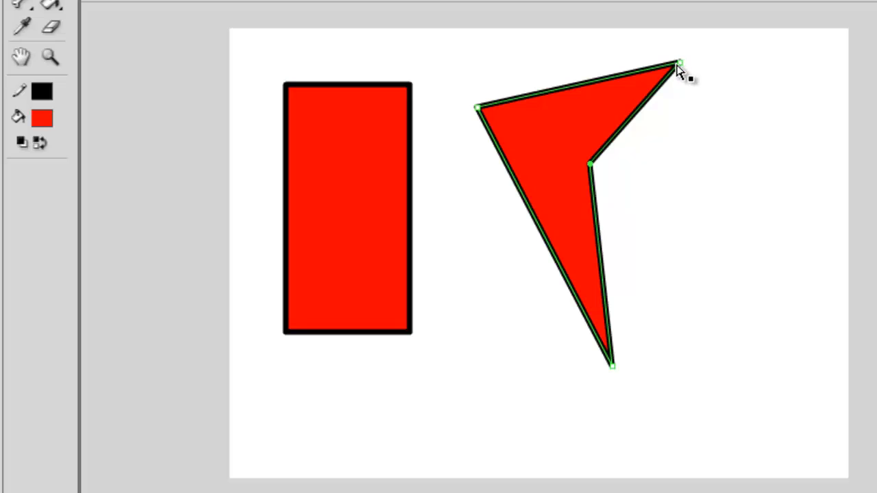
{"action": "left_click_drag", "start_coordinate": [683, 68], "coordinate": [770, 48]}
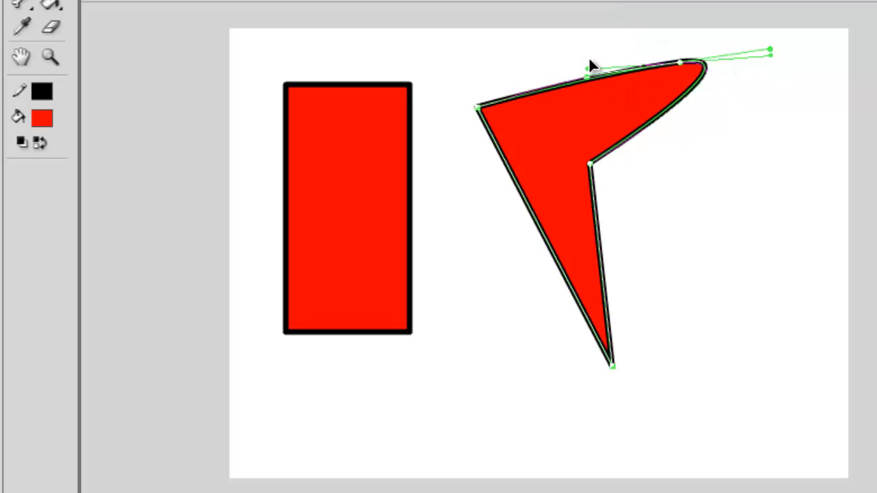
{"action": "left_click_drag", "start_coordinate": [589, 62], "coordinate": [633, 26]}
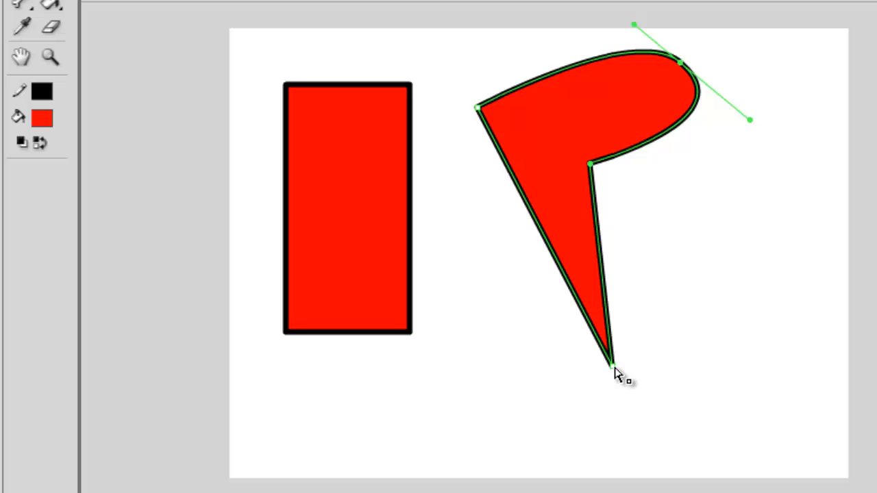
{"action": "left_click_drag", "start_coordinate": [614, 368], "coordinate": [490, 385]}
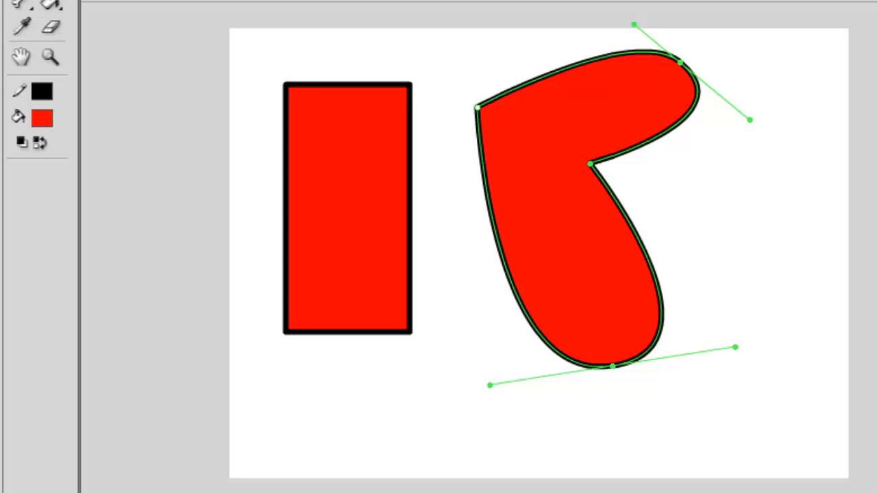
Undo all the anchor-point moves and curves to restore the plain square.
{"action": "key", "text": "ctrl+z"}
{"action": "key", "text": "ctrl+z"}
{"action": "key", "text": "ctrl+z"}
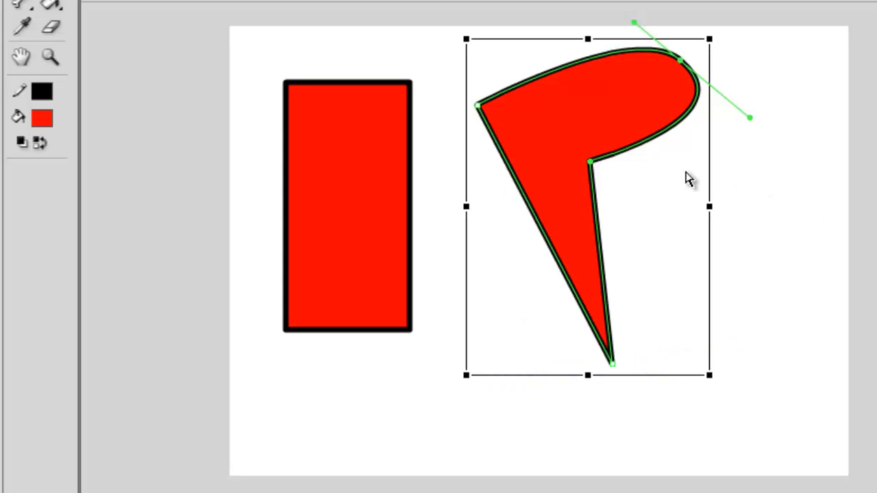
{"action": "key", "text": "ctrl+z"}
{"action": "key", "text": "ctrl+z"}
{"action": "key", "text": "ctrl+z"}
{"action": "key", "text": "ctrl+z"}
{"action": "key", "text": "ctrl+z"}
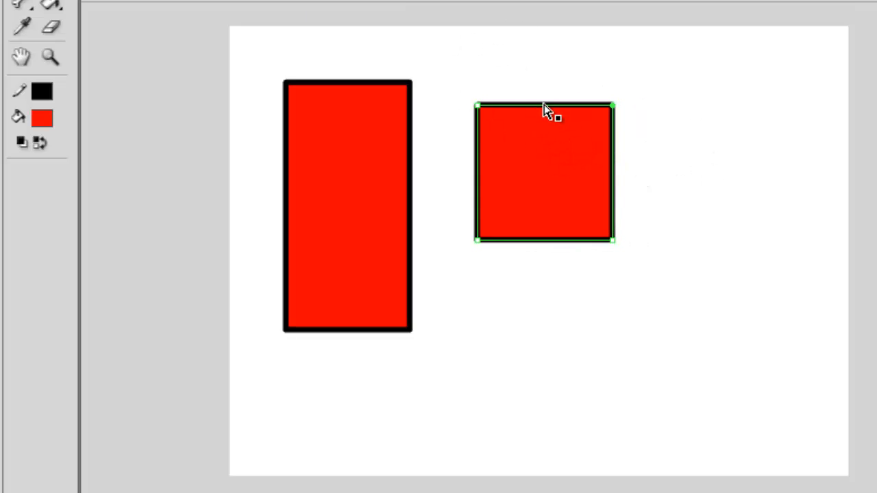
Move the whole square up and to the right by its outline with the Subselection tool, undo the move and clear the selection.
{"action": "left_click_drag", "start_coordinate": [546, 111], "coordinate": [616, 86]}
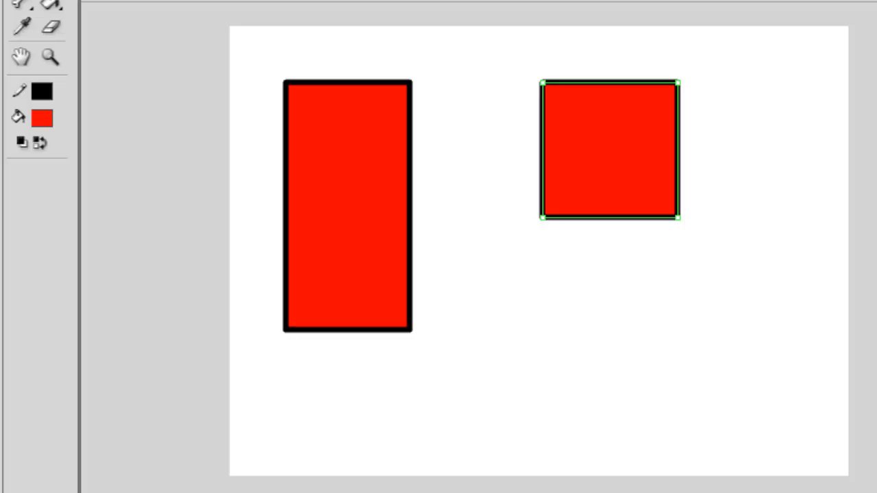
{"action": "key", "text": "q"}
{"action": "key", "text": "ctrl+z"}
{"action": "key", "text": "ctrl+z"}
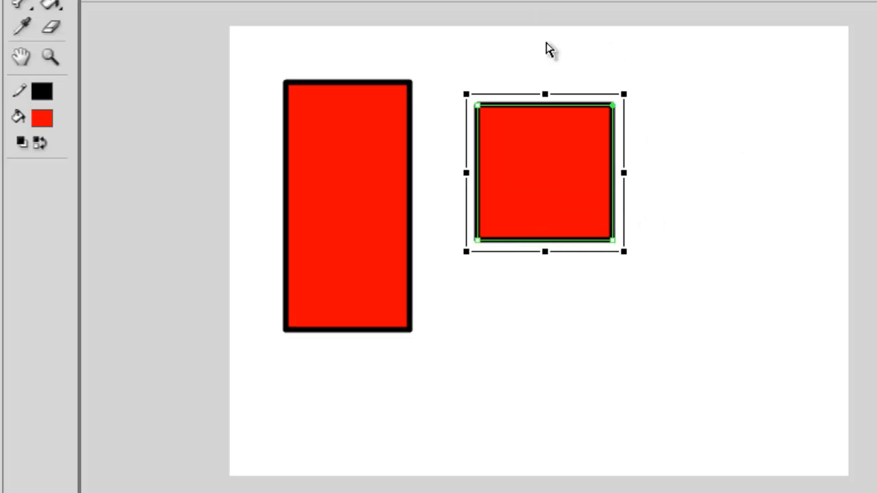
{"action": "key", "text": "a"}
{"action": "key", "text": "Escape"}
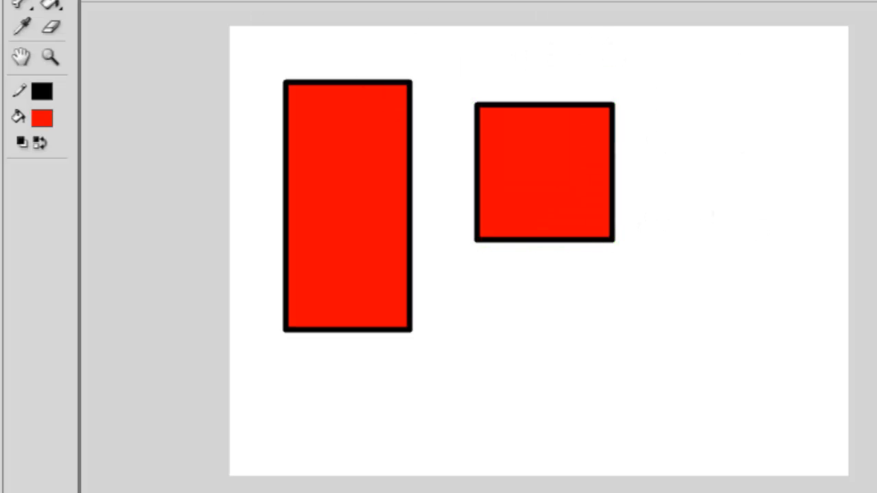
Move only the square's fill out of its outline with the Selection tool, undo the move and deselect.
{"action": "key", "text": "v"}
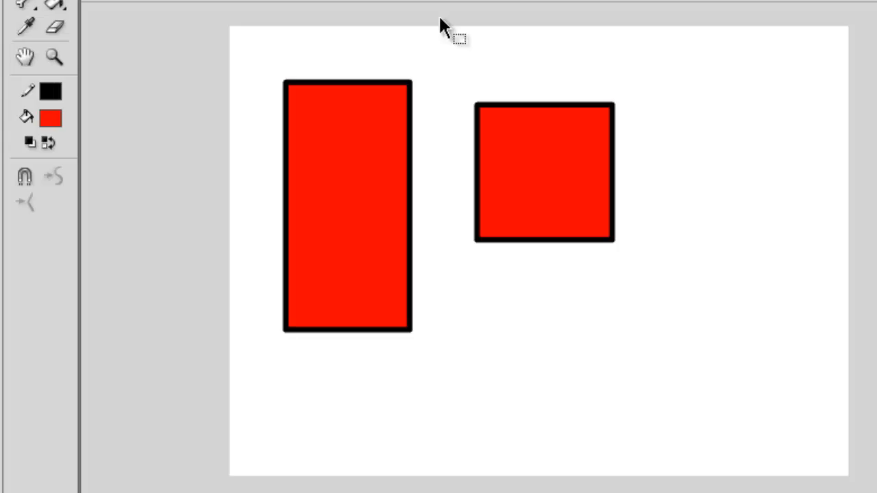
{"action": "left_click", "coordinate": [545, 166]}
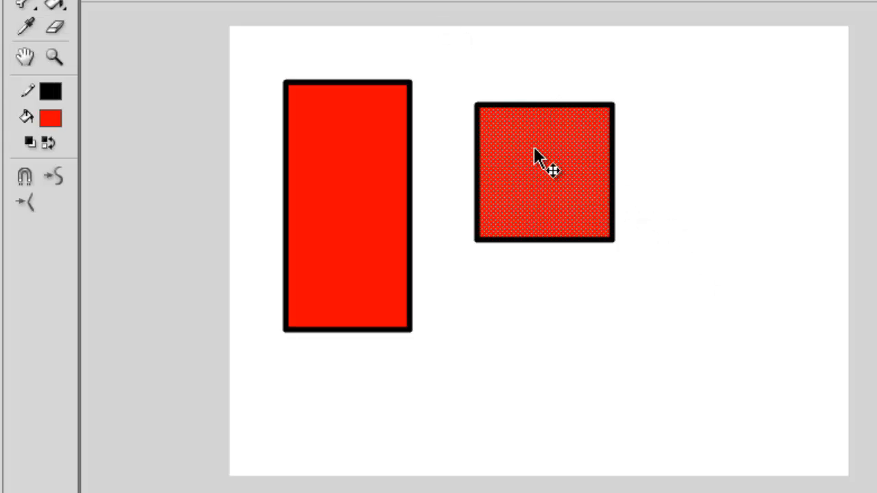
{"action": "left_click_drag", "start_coordinate": [546, 156], "coordinate": [739, 280]}
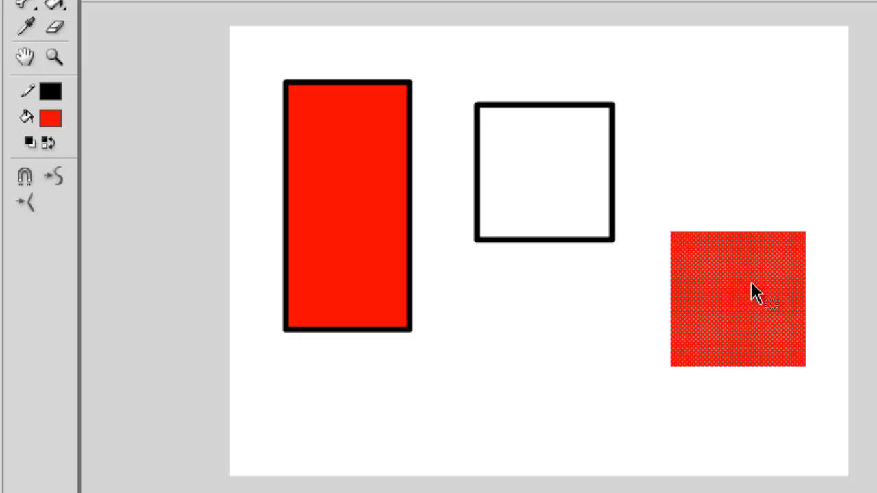
{"action": "key", "text": "ctrl+z"}
{"action": "left_click", "coordinate": [650, 194]}
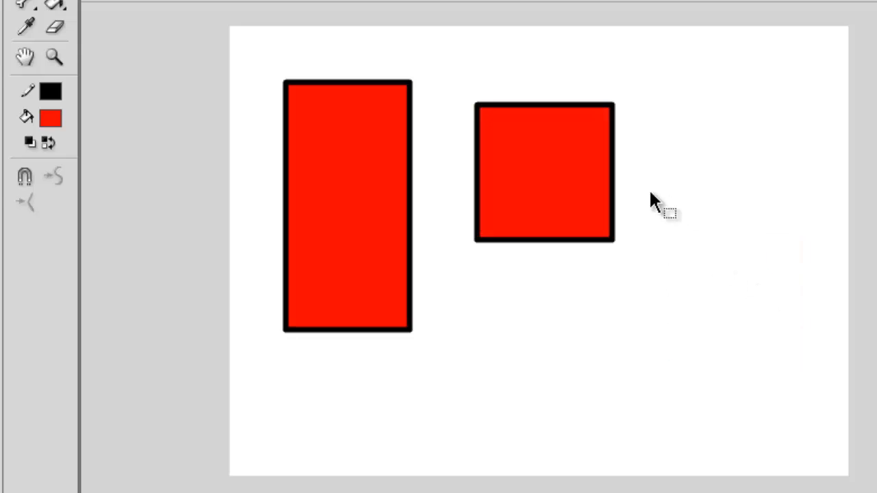
Try moving the square's fill and outline together, and delete both red shapes from the stage.
{"action": "double_click", "coordinate": [540, 145]}
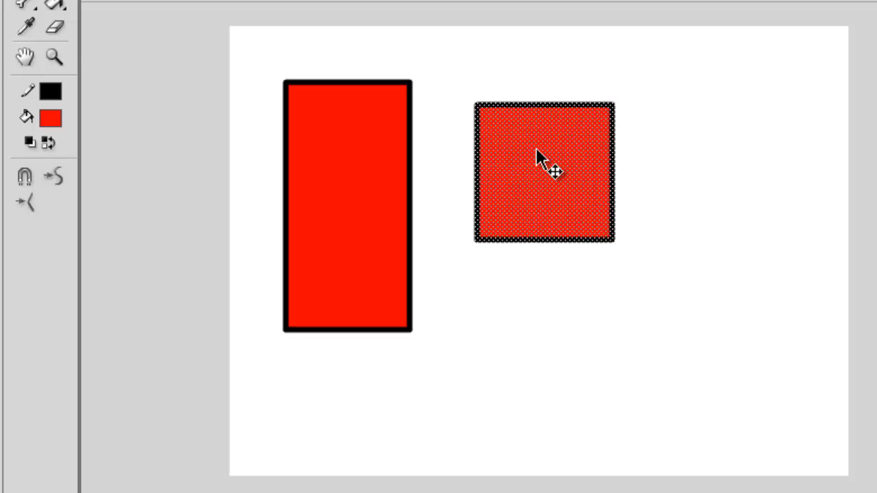
{"action": "mouse_move", "coordinate": [537, 149]}
{"action": "left_mouse_down"}
{"action": "mouse_move", "coordinate": [685, 284]}
{"action": "mouse_move", "coordinate": [519, 151]}
{"action": "left_mouse_up"}
{"action": "left_click", "coordinate": [283, 74]}
{"action": "left_click_drag", "start_coordinate": [247, 53], "coordinate": [687, 410]}
{"action": "key", "text": "Delete"}
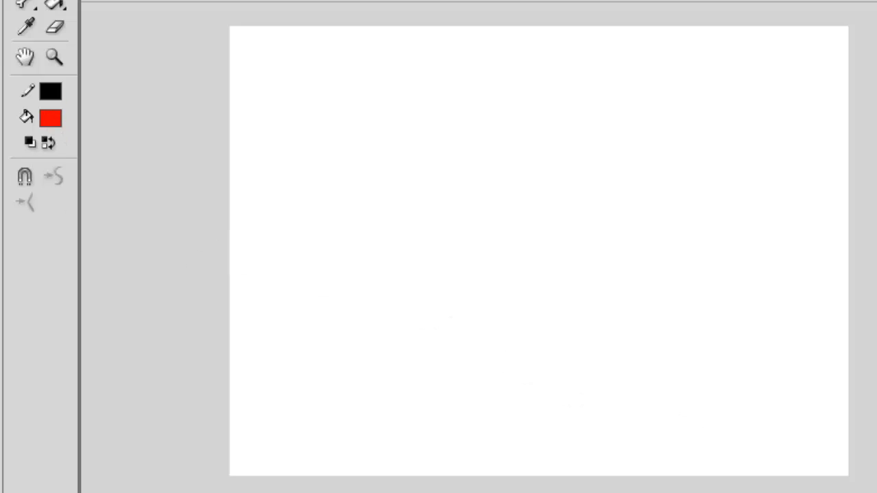
Draw three overlapping rectangles with a black stroke and no fill, the smallest one crossing the edges of both larger ones.
{"action": "key", "text": "r"}
{"action": "left_click", "coordinate": [53, 113]}
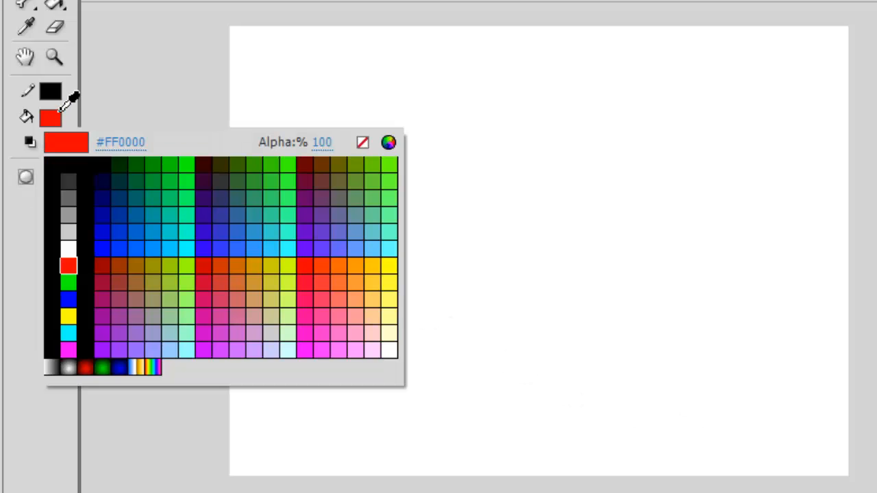
{"action": "left_click", "coordinate": [361, 142]}
{"action": "left_click_drag", "start_coordinate": [297, 105], "coordinate": [477, 318]}
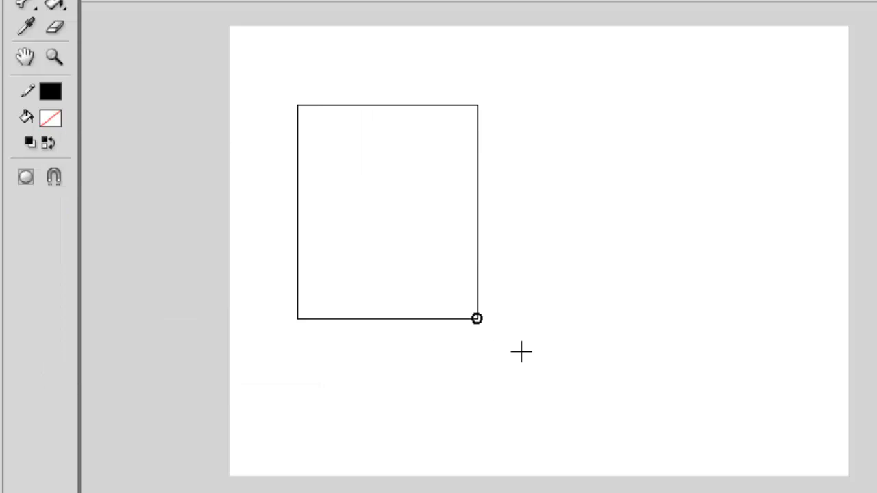
{"action": "left_click_drag", "start_coordinate": [521, 352], "coordinate": [546, 375]}
{"action": "left_click_drag", "start_coordinate": [376, 184], "coordinate": [713, 453]}
{"action": "left_click_drag", "start_coordinate": [489, 139], "coordinate": [601, 330]}
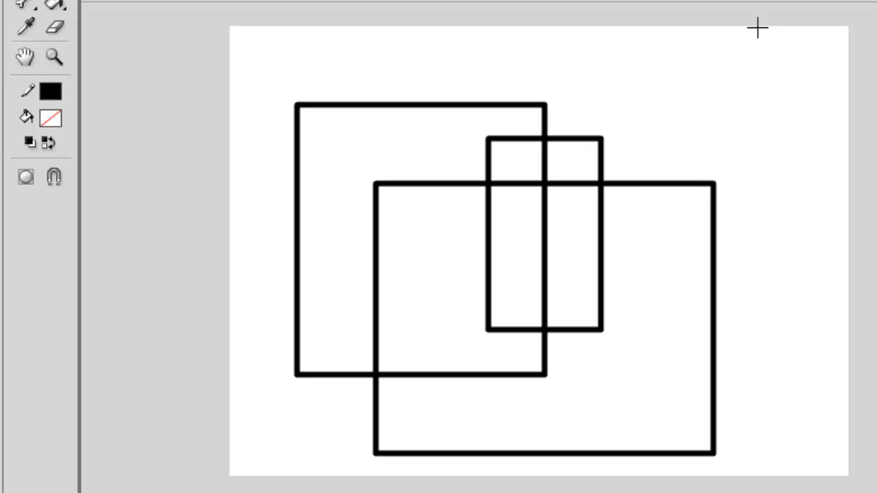
Delete the lower-right rectangle's upper-left edge segment, and bend its adjoining left edge and the segment crossing the small rectangle into curves.
{"action": "key", "text": "v"}
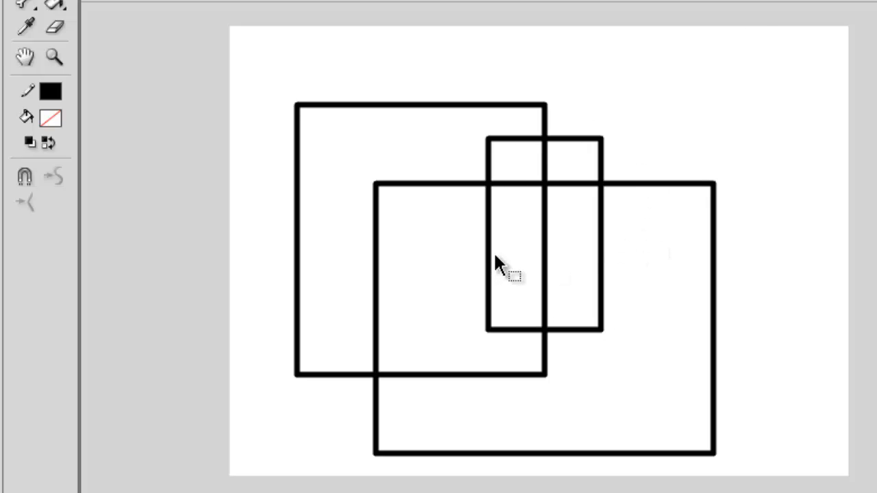
{"action": "left_click", "coordinate": [436, 184]}
{"action": "key", "text": "Delete"}
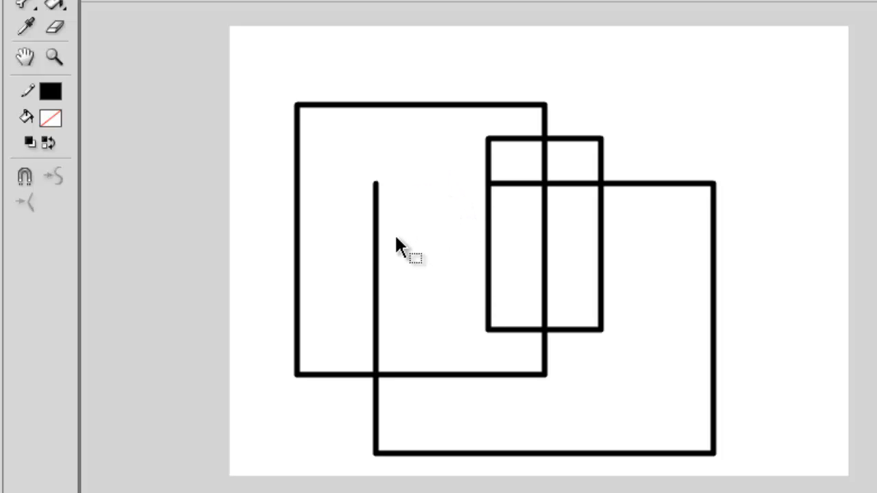
{"action": "left_click_drag", "start_coordinate": [372, 273], "coordinate": [453, 272]}
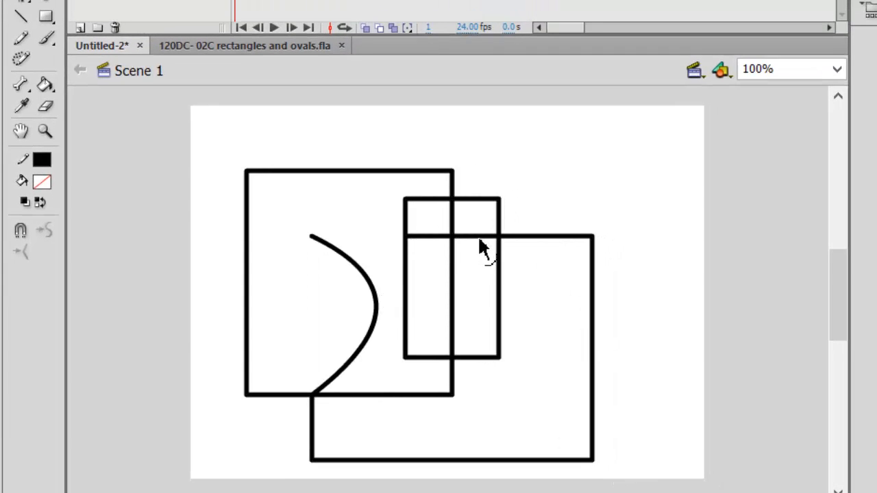
{"action": "left_click_drag", "start_coordinate": [480, 239], "coordinate": [481, 272]}
Undo the two bent edges and the deleted outline segment.
{"action": "key", "text": "ctrl+z"}
{"action": "key", "text": "ctrl+z"}
{"action": "key", "text": "ctrl+z"}
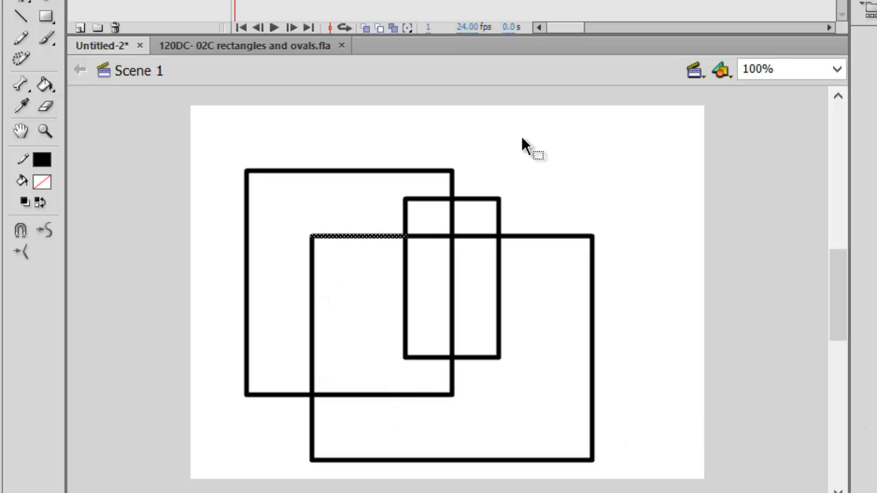
Fill the small rectangle's upper-left and lower-right sections with green #00FF33 using the Paint Bucket tool.
{"action": "left_click", "coordinate": [45, 84]}
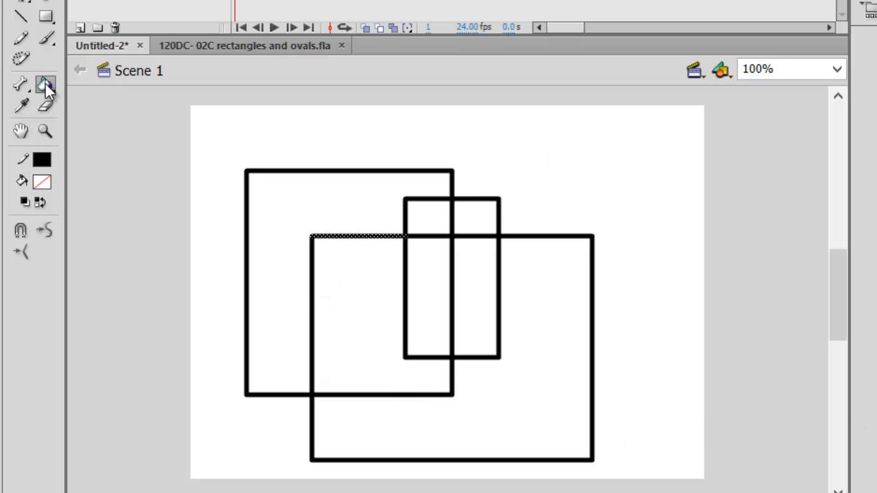
{"action": "left_click", "coordinate": [47, 183]}
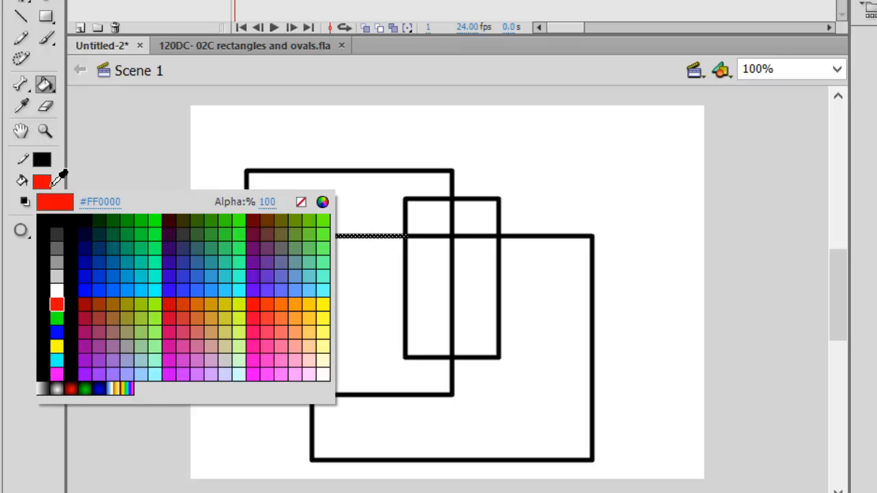
{"action": "left_click", "coordinate": [158, 236]}
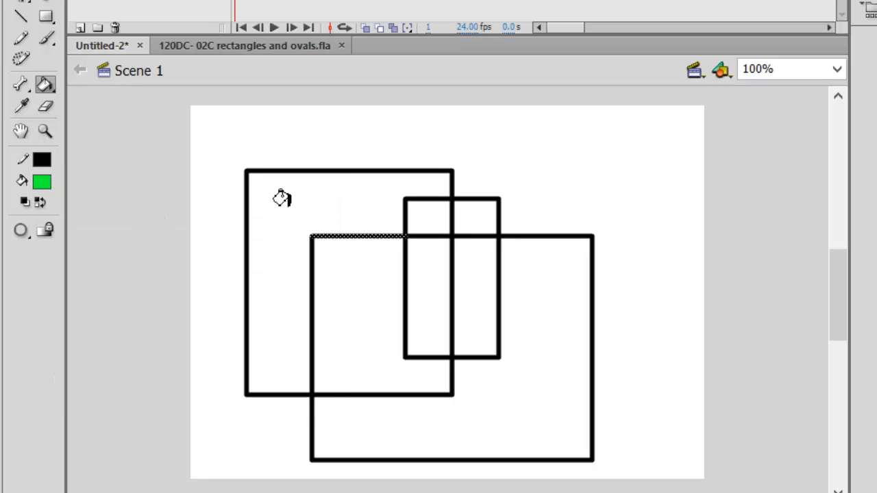
{"action": "left_click", "coordinate": [424, 215]}
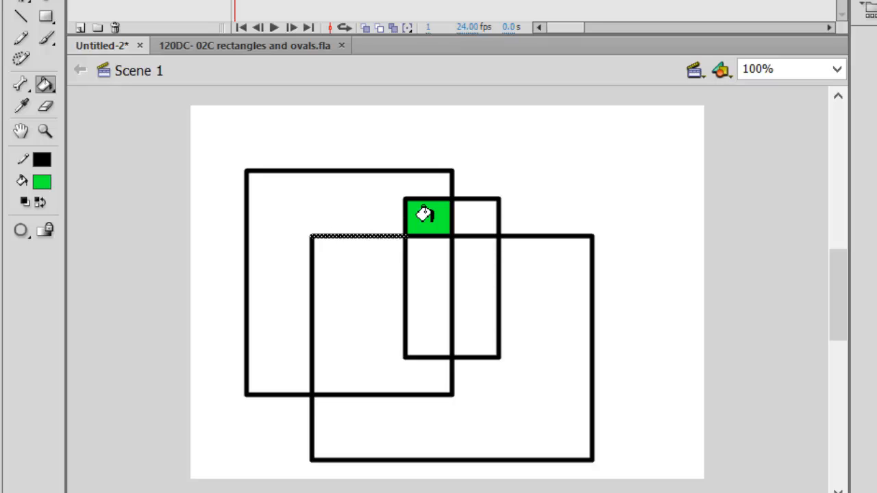
{"action": "left_click", "coordinate": [483, 321]}
Set the fill colour to blue and fill the small rectangle's upper-right and lower-left sections.
{"action": "left_click", "coordinate": [41, 182]}
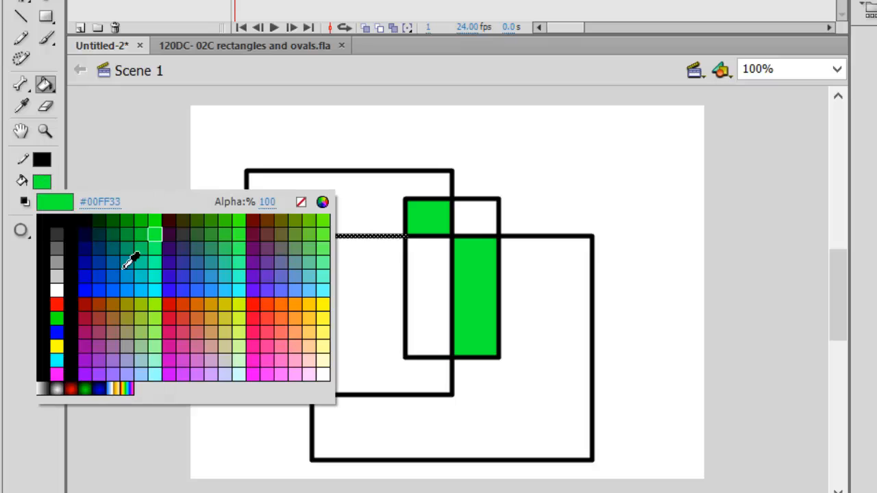
{"action": "left_click", "coordinate": [96, 278]}
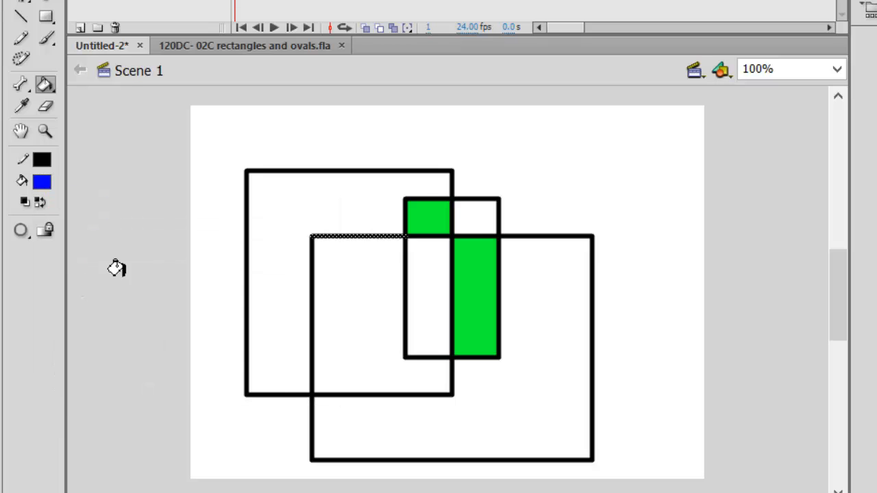
{"action": "left_click", "coordinate": [473, 213]}
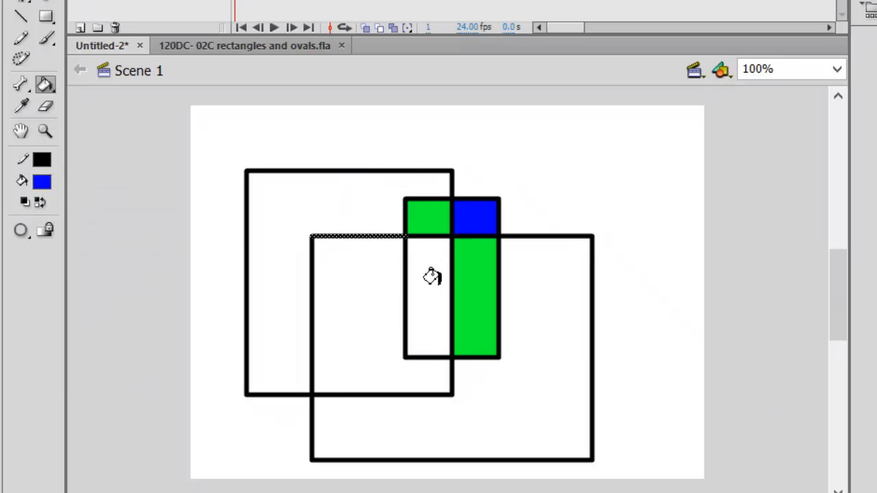
{"action": "left_click", "coordinate": [422, 309]}
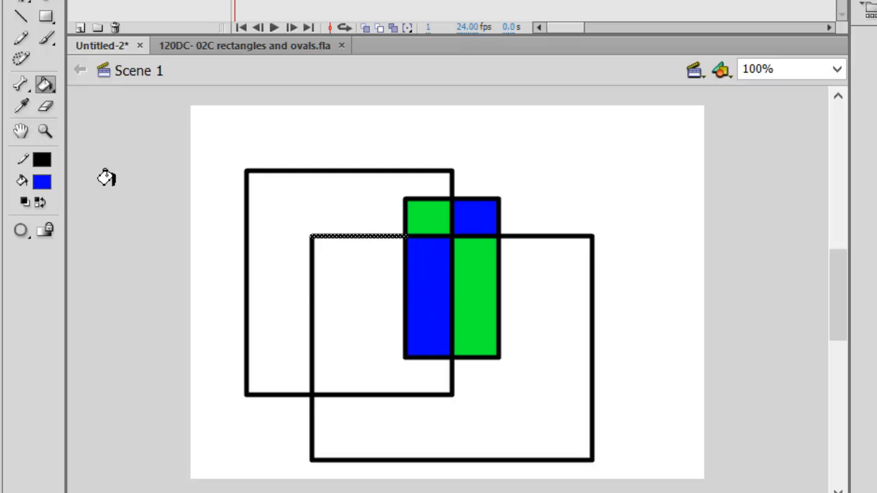
Set the fill colour to olive and fill the area where the two large rectangles overlap.
{"action": "left_click", "coordinate": [46, 182]}
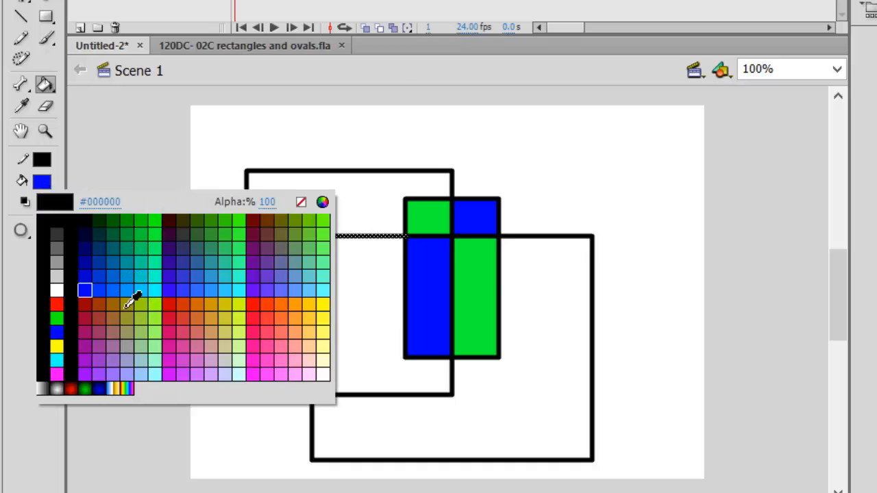
{"action": "left_click", "coordinate": [124, 300]}
{"action": "left_click", "coordinate": [343, 298]}
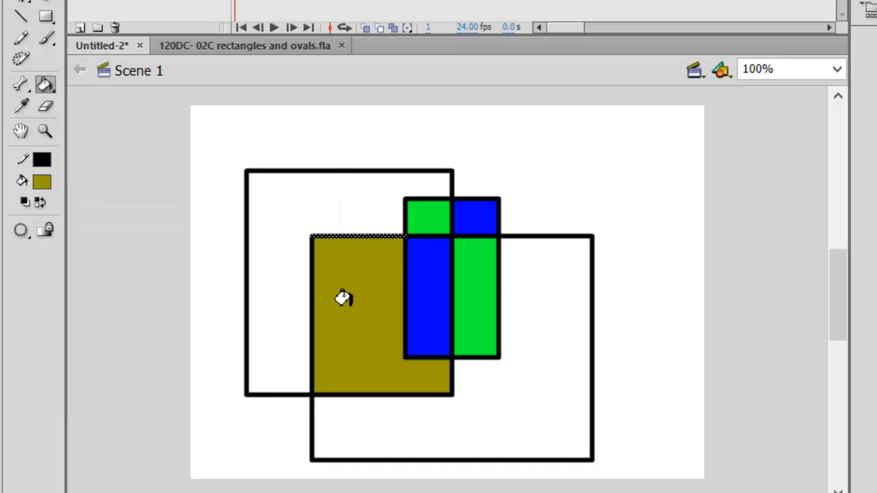
Select all the overlapping rectangles with their fills and outlines and delete them.
{"action": "key", "text": "v"}
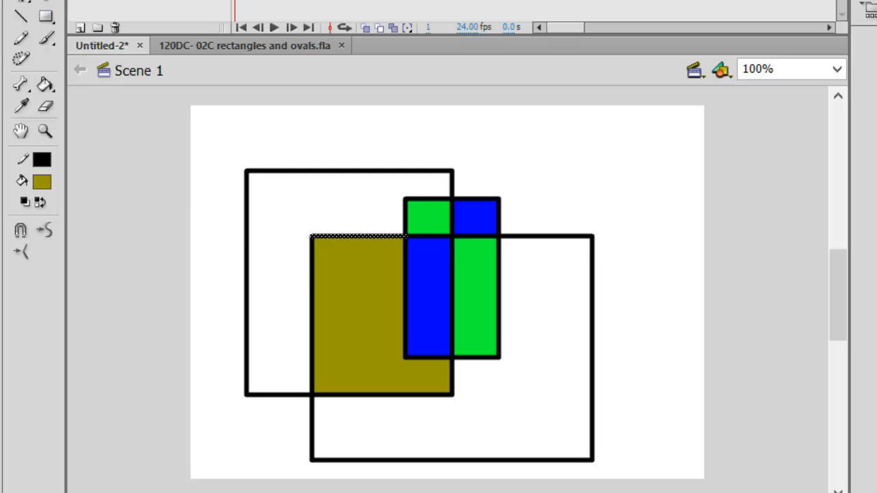
{"action": "left_click_drag", "start_coordinate": [228, 145], "coordinate": [626, 481]}
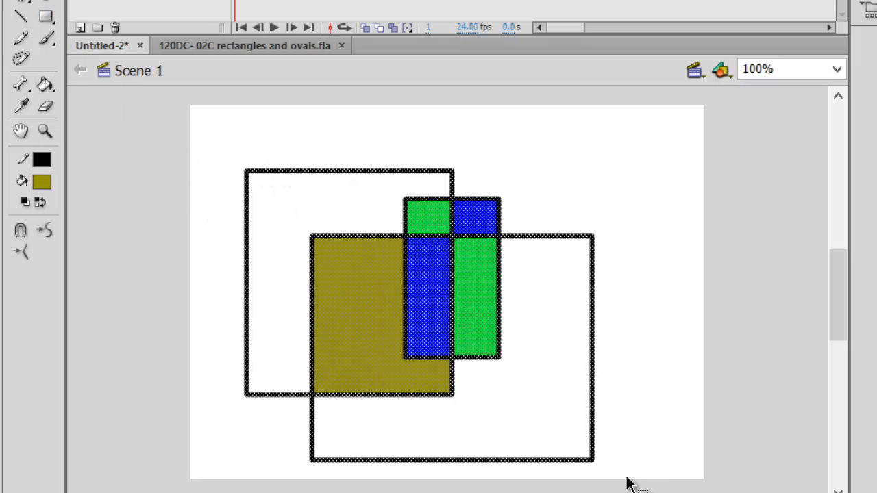
{"action": "key", "text": "Delete"}
Draw a tall olive rectangle with a black outline, then a dark red #990000 rectangle overlapping its lower-right corner.
{"action": "left_click", "coordinate": [45, 16]}
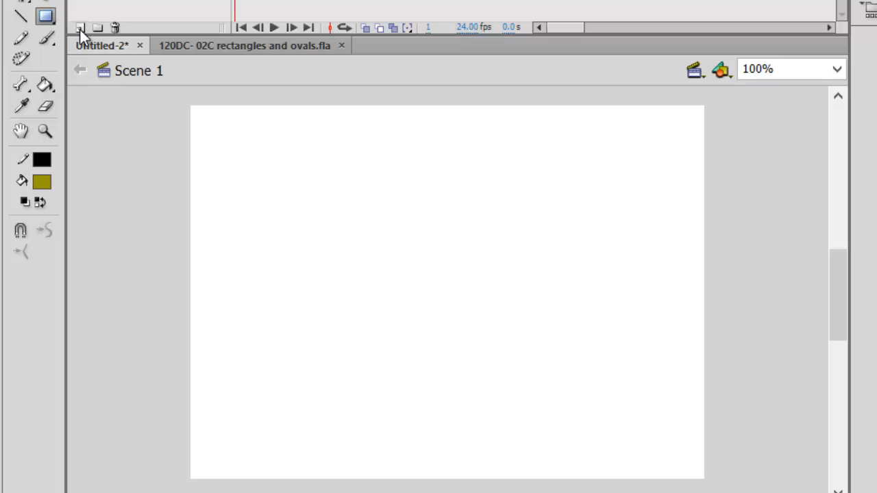
{"action": "mouse_move", "coordinate": [255, 161]}
{"action": "left_mouse_down"}
{"action": "mouse_move", "coordinate": [371, 370]}
{"action": "mouse_move", "coordinate": [434, 405]}
{"action": "left_mouse_up"}
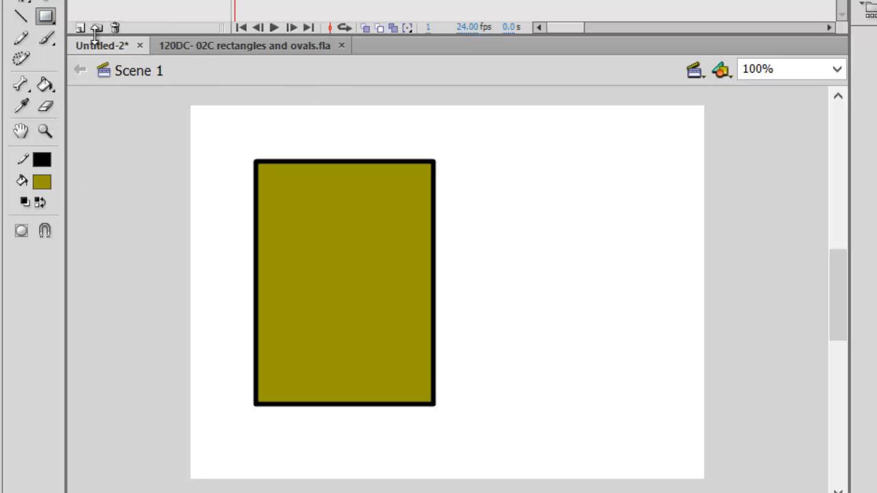
{"action": "left_click", "coordinate": [42, 182]}
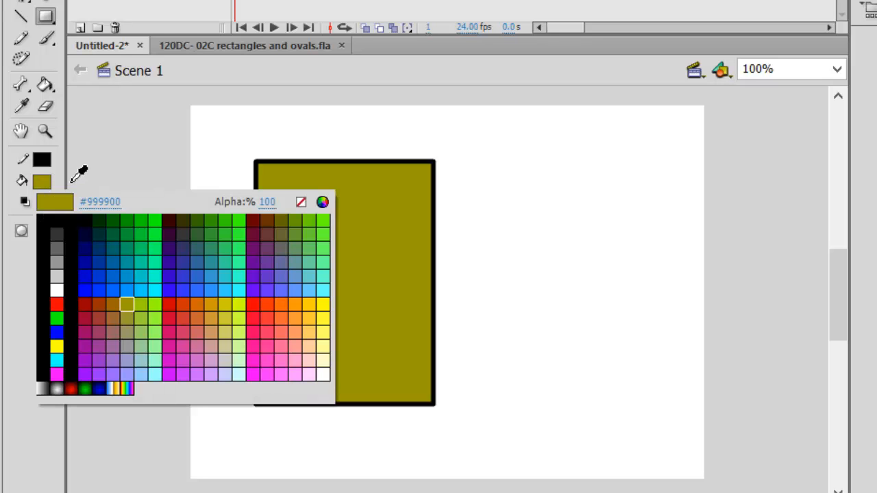
{"action": "left_click", "coordinate": [87, 303]}
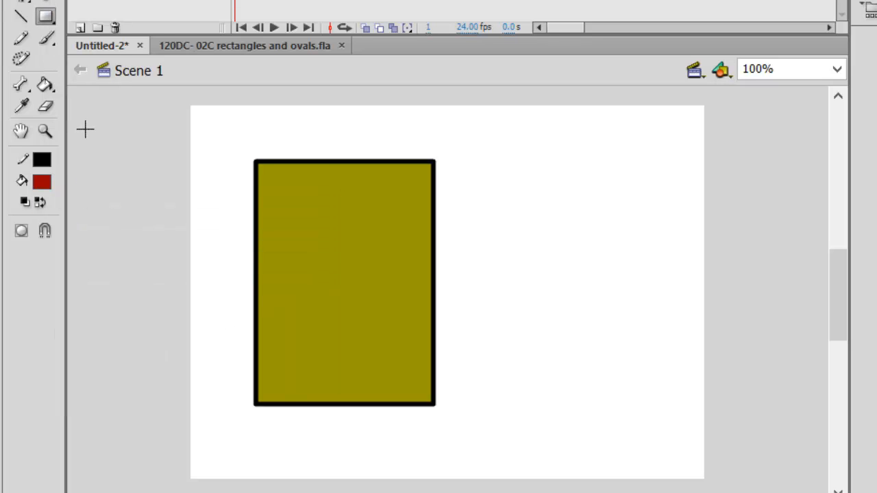
{"action": "mouse_move", "coordinate": [311, 302]}
{"action": "left_mouse_down"}
{"action": "mouse_move", "coordinate": [515, 474]}
{"action": "mouse_move", "coordinate": [510, 460]}
{"action": "left_mouse_up"}
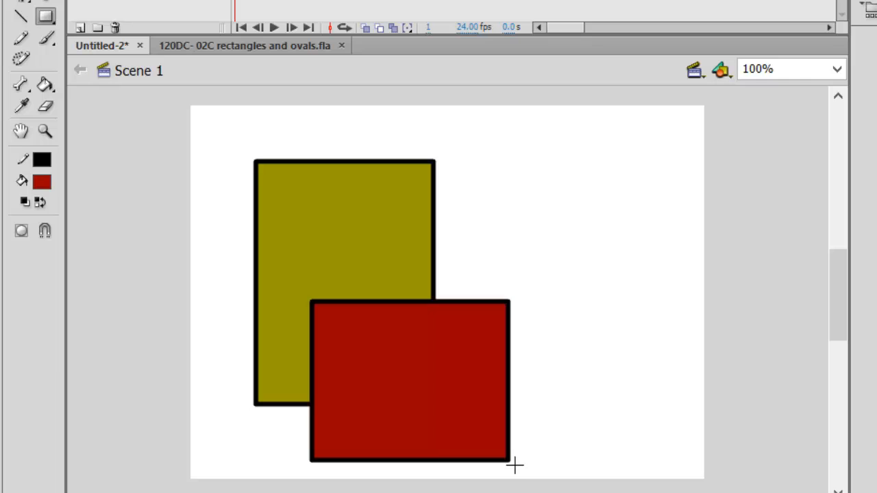
Select the dark red rectangle's fill together with its outline and move it up and right, away from the olive rectangle.
{"action": "key", "text": "v"}
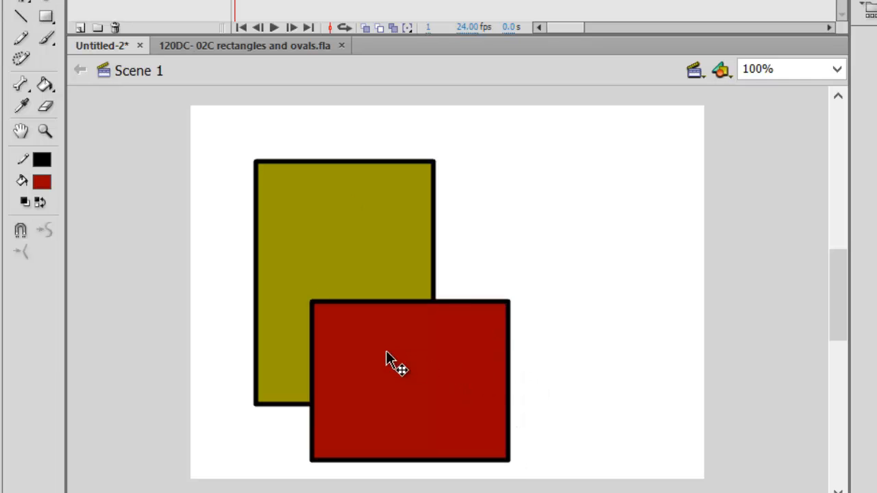
{"action": "double_click", "coordinate": [402, 368]}
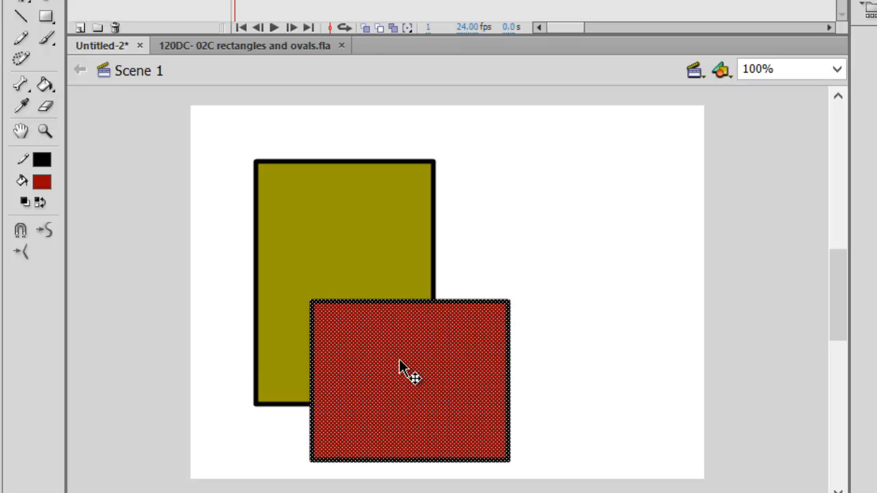
{"action": "left_click_drag", "start_coordinate": [403, 368], "coordinate": [558, 319]}
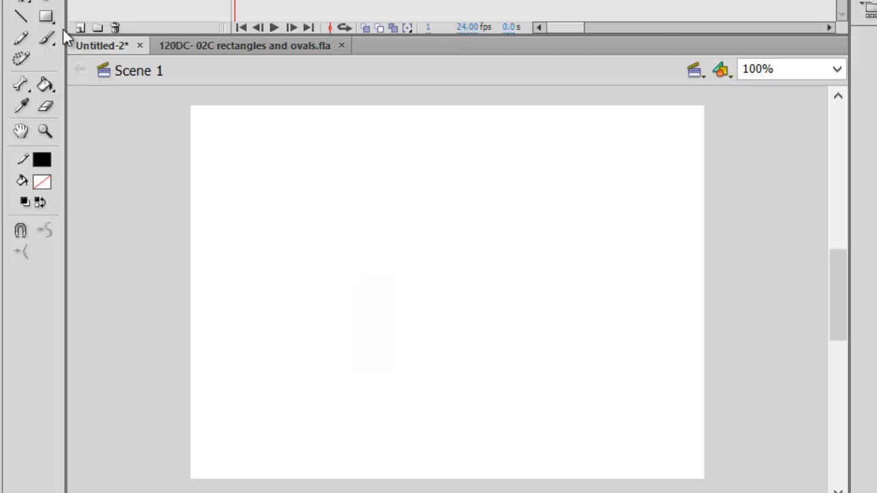
Set the fill colour to dark red #990000, turn on Object Drawing and draw a tall rectangle on the left half of the stage.
{"action": "left_click", "coordinate": [45, 18]}
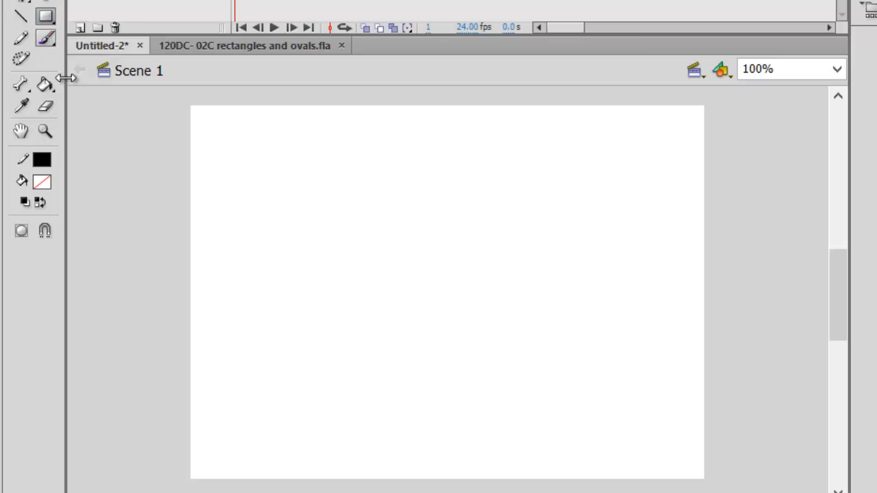
{"action": "left_click", "coordinate": [42, 182]}
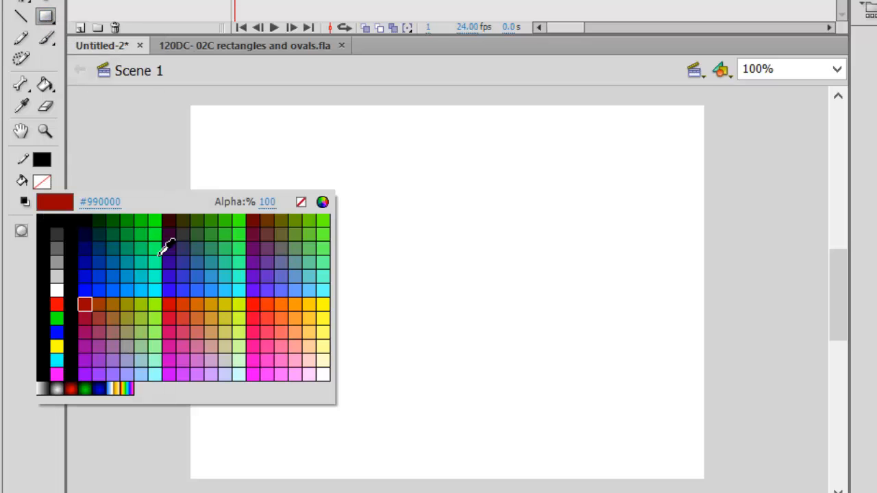
{"action": "left_click", "coordinate": [89, 303]}
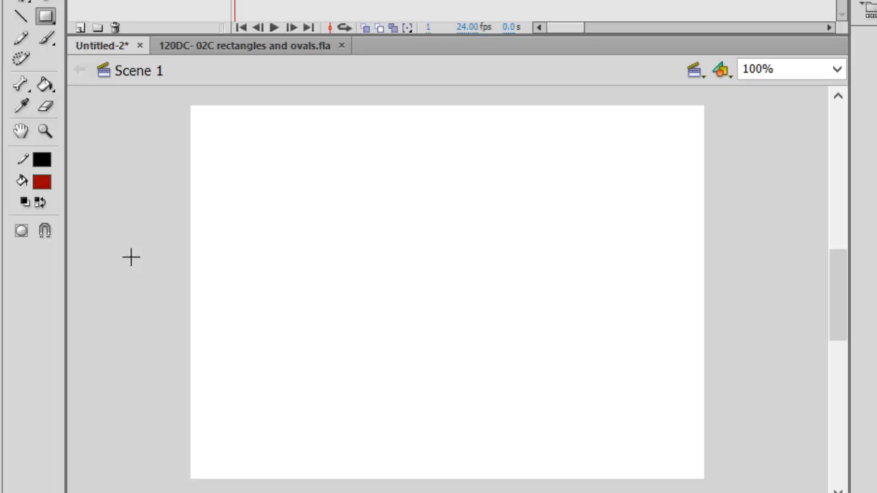
{"action": "left_click", "coordinate": [22, 233]}
{"action": "mouse_move", "coordinate": [266, 153]}
{"action": "left_mouse_down"}
{"action": "mouse_move", "coordinate": [390, 337]}
{"action": "mouse_move", "coordinate": [444, 396]}
{"action": "mouse_move", "coordinate": [446, 425]}
{"action": "left_mouse_up"}
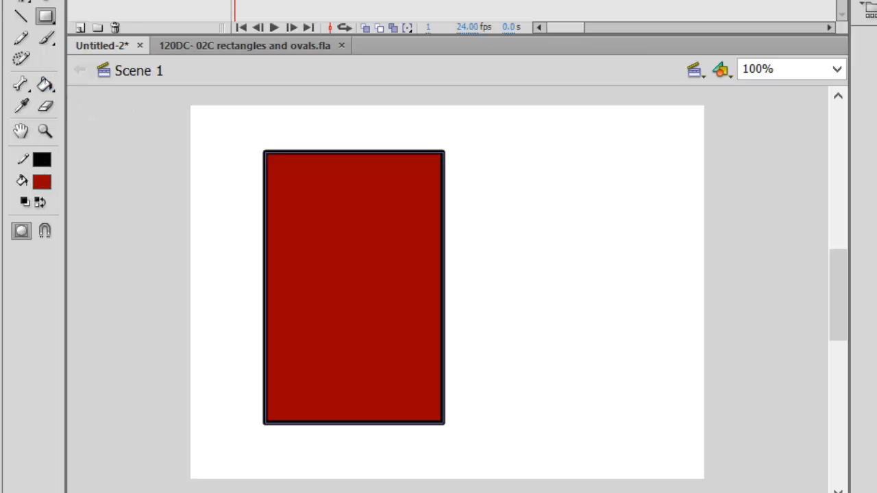
{"action": "key", "text": "v"}
{"action": "left_click", "coordinate": [235, 185]}
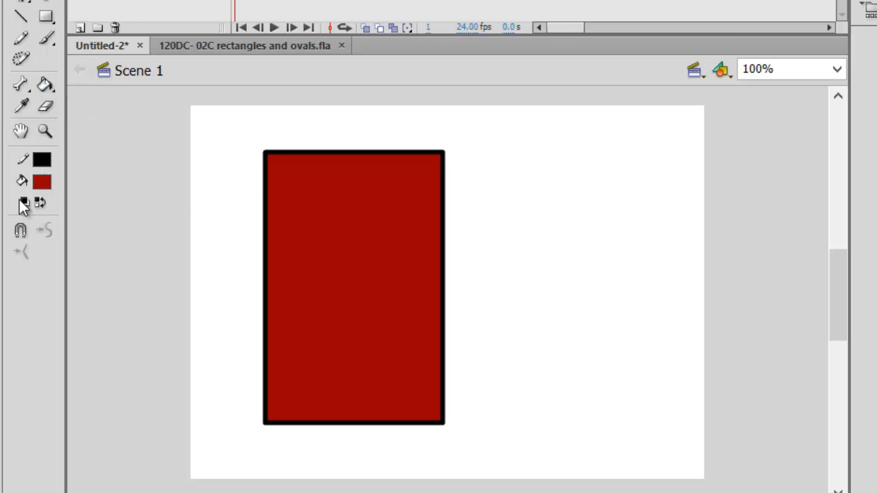
Set the fill colour to dark blue-violet and draw a roughly square rectangle object overlapping the red rectangle's right side.
{"action": "left_click", "coordinate": [42, 182]}
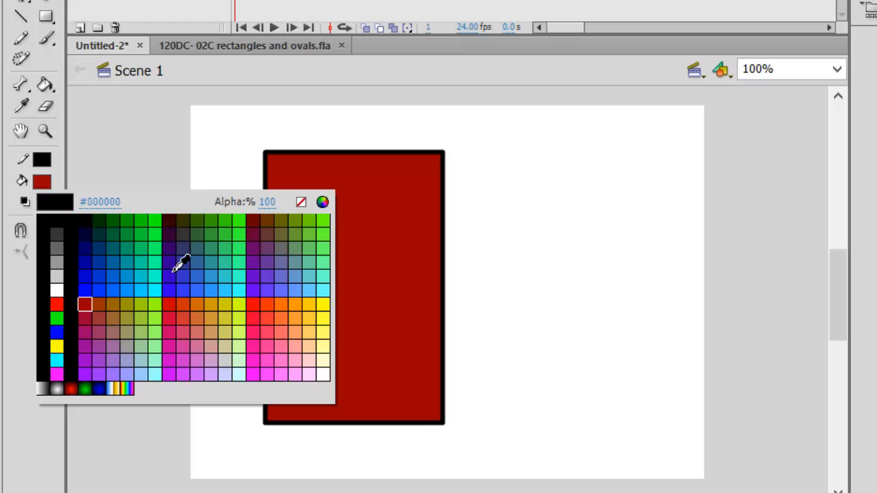
{"action": "left_click", "coordinate": [180, 257]}
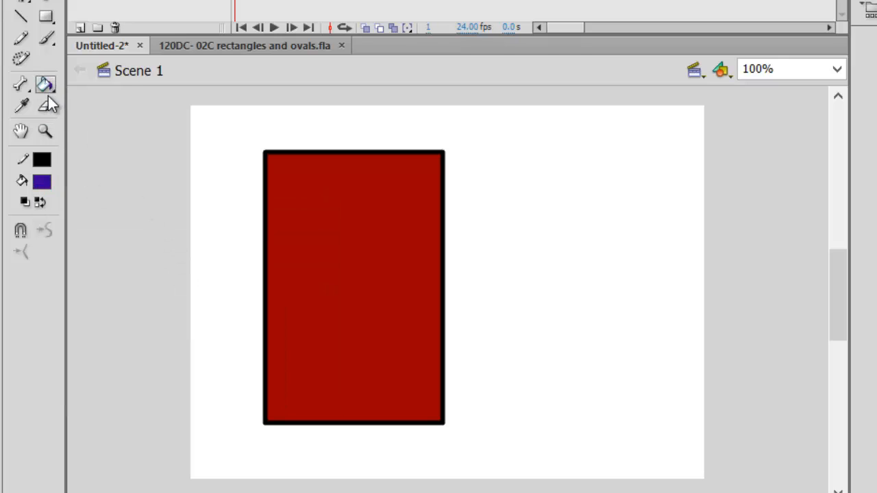
{"action": "left_click", "coordinate": [45, 15]}
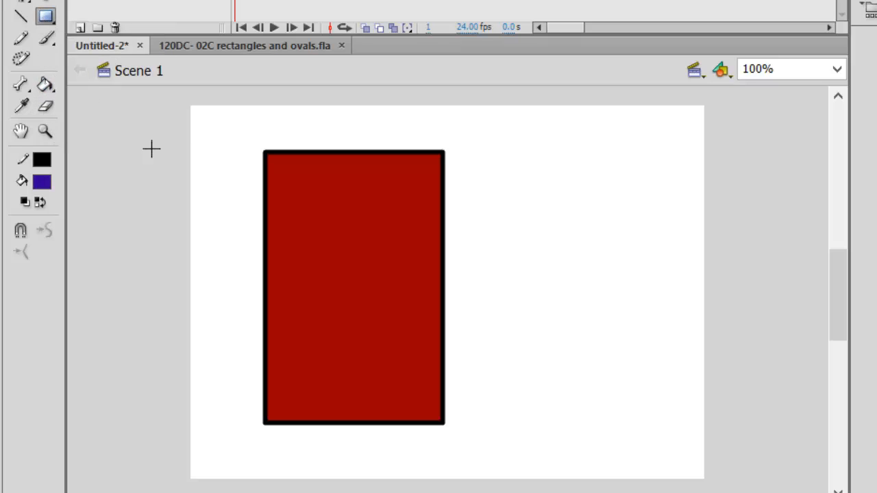
{"action": "mouse_move", "coordinate": [331, 217]}
{"action": "left_mouse_down"}
{"action": "mouse_move", "coordinate": [519, 359]}
{"action": "mouse_move", "coordinate": [507, 349]}
{"action": "left_mouse_up"}
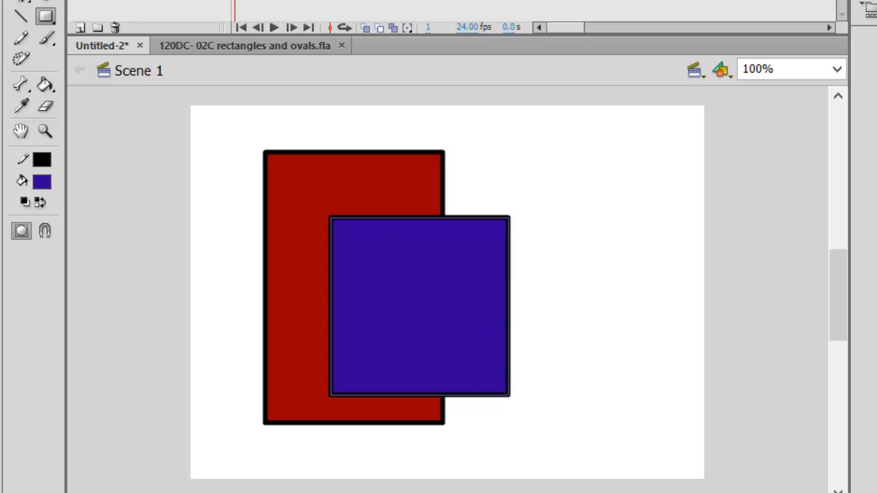
Move the red rectangle slightly left and bring it to the front of the blue-violet one.
{"action": "key", "text": "v"}
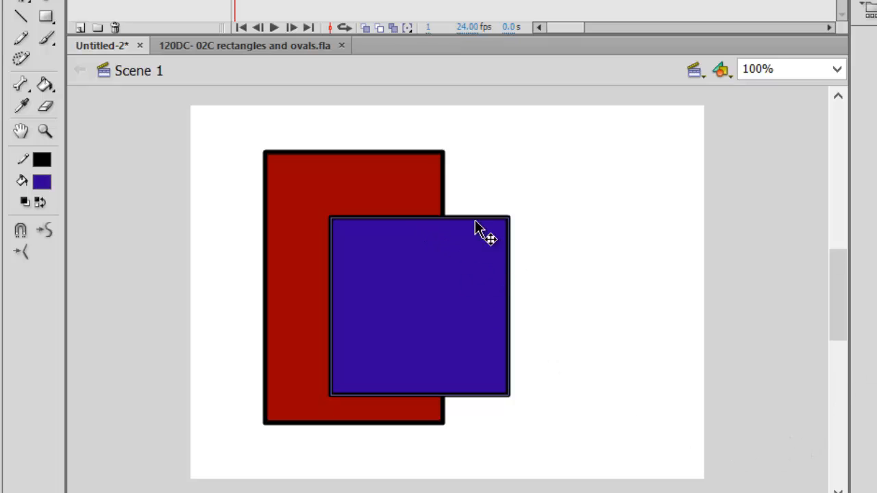
{"action": "left_click", "coordinate": [352, 185]}
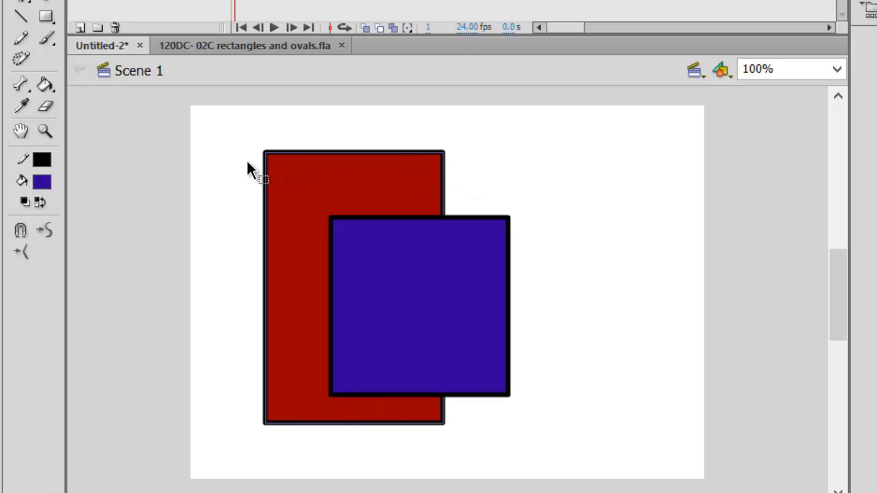
{"action": "left_click_drag", "start_coordinate": [294, 192], "coordinate": [269, 193]}
{"action": "right_click", "coordinate": [280, 197]}
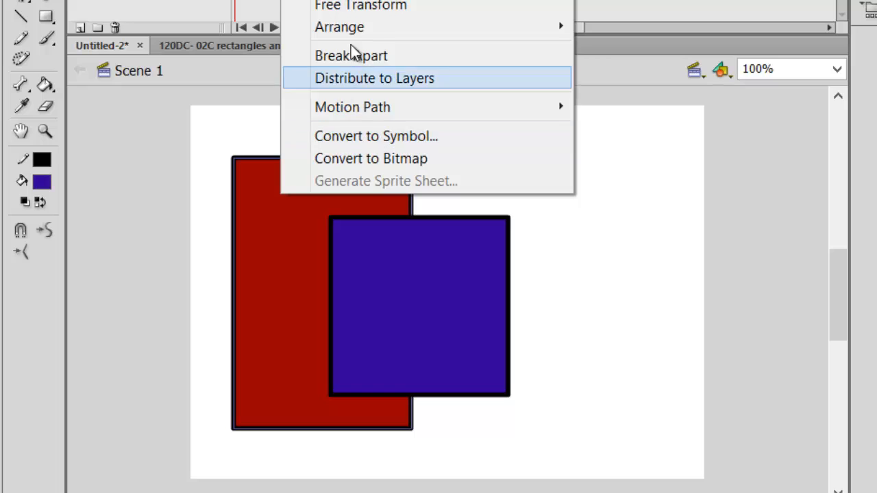
{"action": "mouse_move", "coordinate": [350, 29]}
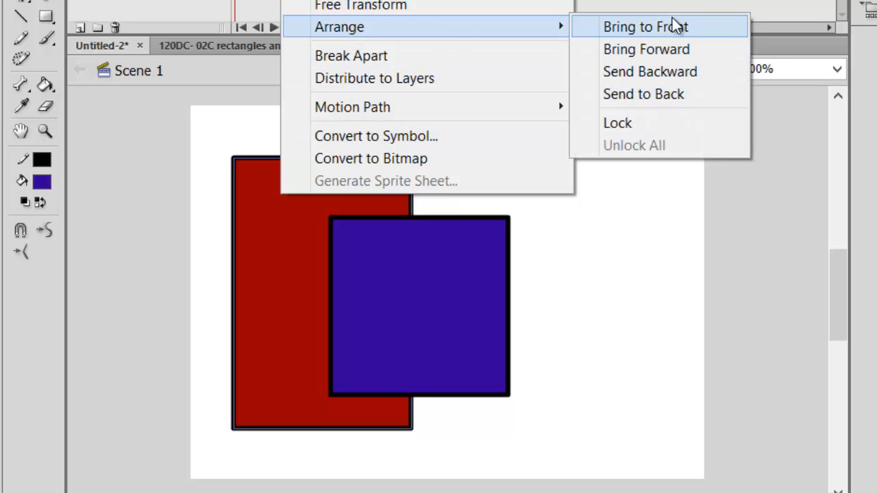
{"action": "left_click", "coordinate": [675, 28]}
Move the red rectangle over to the right side of the blue-violet one and send it behind that shape.
{"action": "left_click_drag", "start_coordinate": [333, 210], "coordinate": [534, 212]}
{"action": "right_click", "coordinate": [555, 215]}
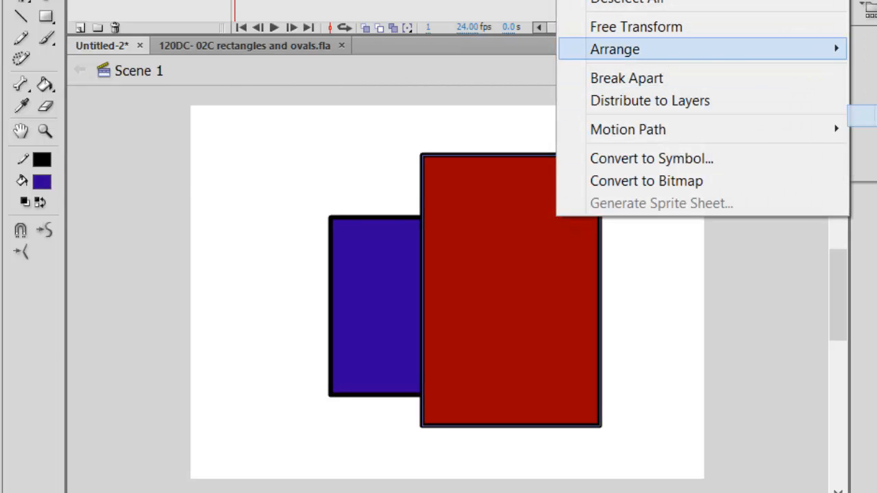
{"action": "left_click", "coordinate": [862, 96]}
Select both rectangle objects and delete them from the stage.
{"action": "left_click", "coordinate": [657, 319]}
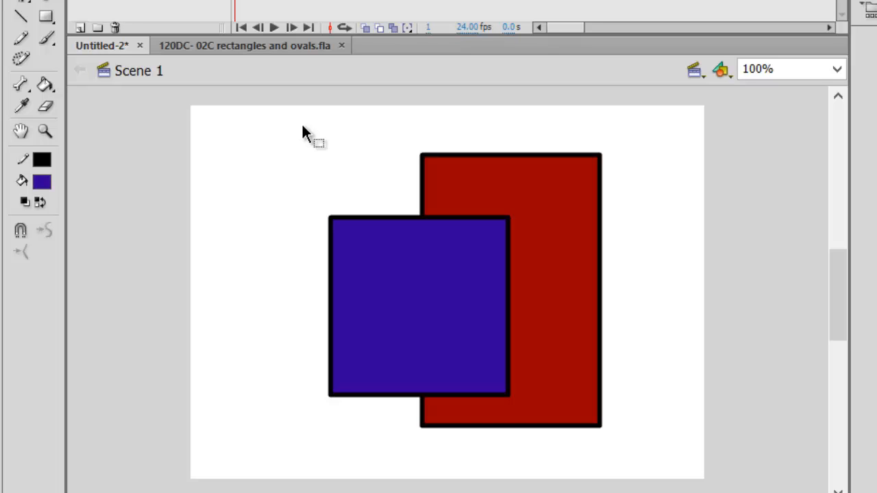
{"action": "key", "text": "ctrl+a"}
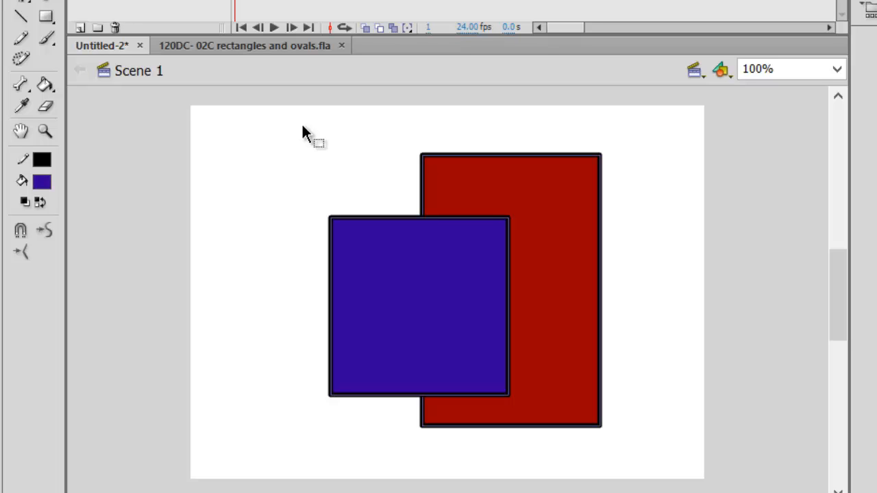
{"action": "key", "text": "Delete"}
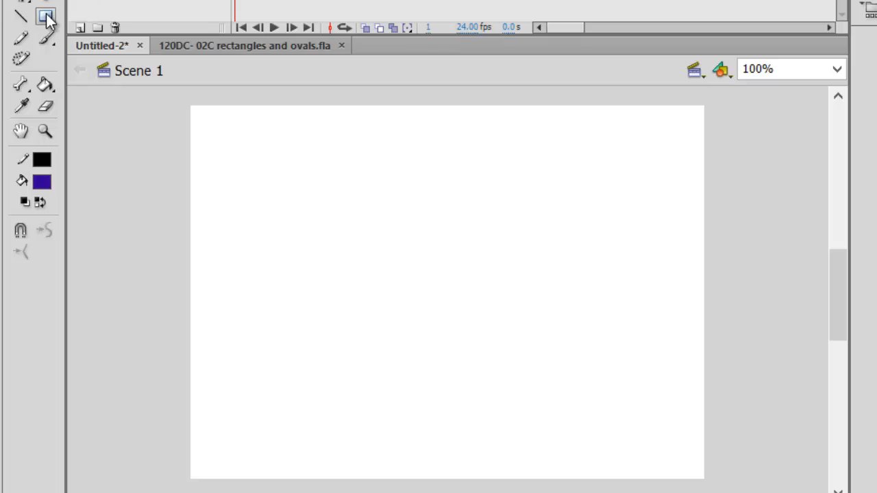
Draw a blue-violet oval with a black outline as a drawing object using the Oval tool.
{"action": "left_click", "coordinate": [47, 16]}
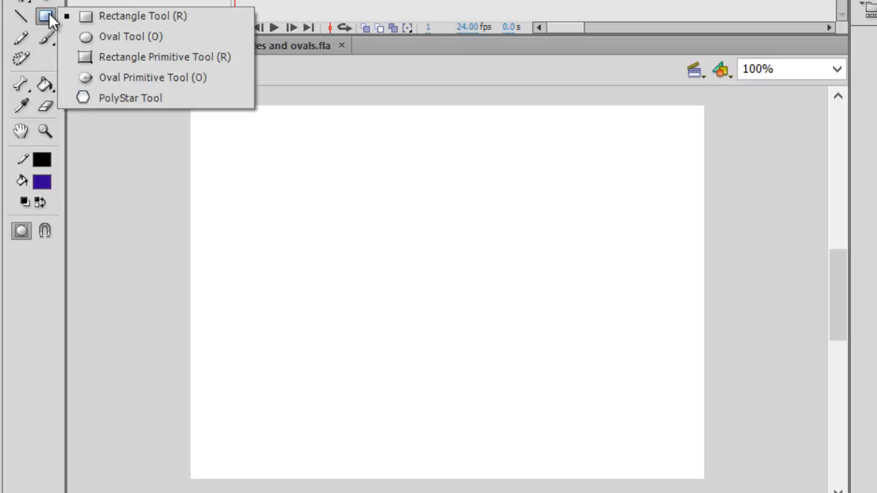
{"action": "left_click", "coordinate": [123, 36]}
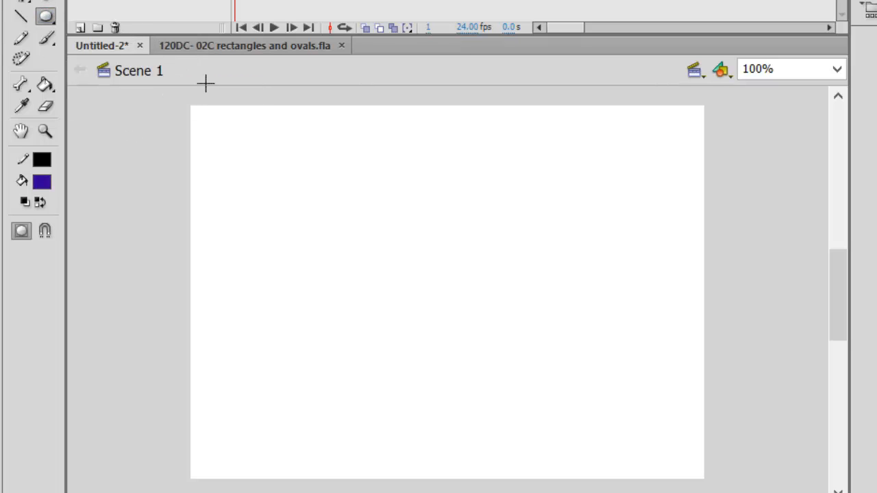
{"action": "left_click_drag", "start_coordinate": [248, 151], "coordinate": [397, 348]}
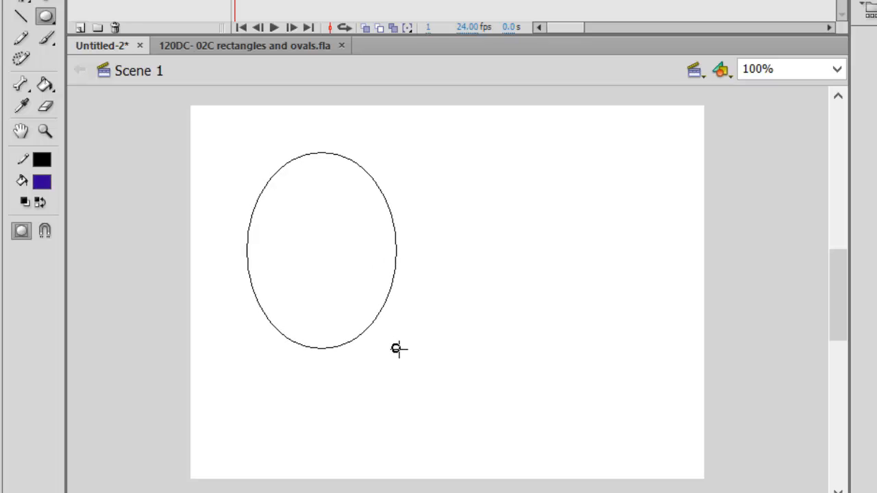
{"action": "left_click_drag", "start_coordinate": [399, 349], "coordinate": [400, 347]}
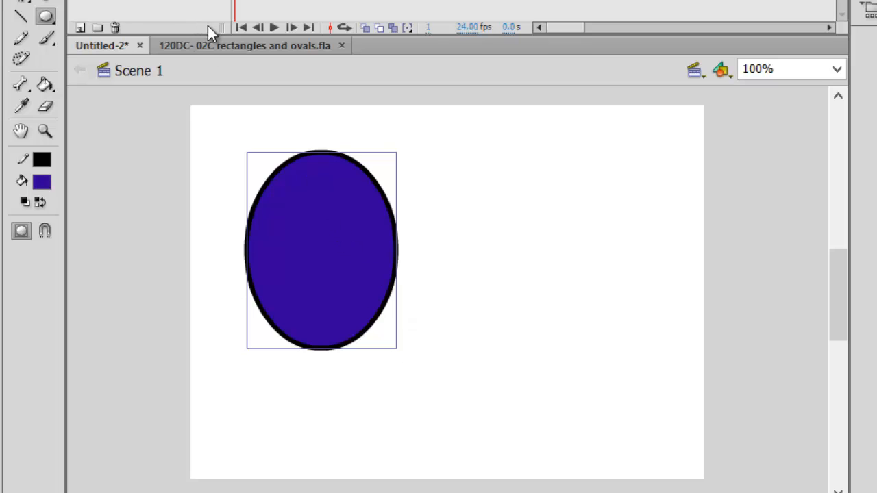
Delete the oval object and draw a taller blue-violet oval with Object Drawing turned off.
{"action": "key", "text": "Delete"}
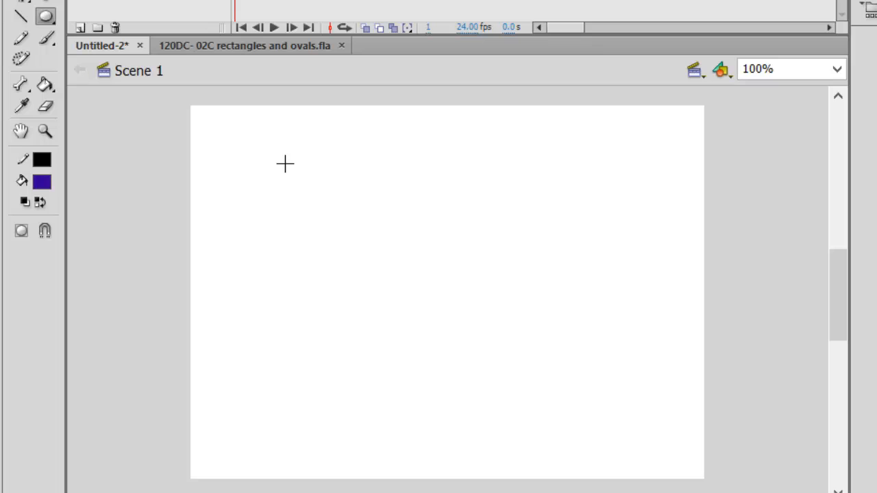
{"action": "mouse_move", "coordinate": [285, 163]}
{"action": "left_mouse_down"}
{"action": "mouse_move", "coordinate": [432, 309]}
{"action": "mouse_move", "coordinate": [417, 405]}
{"action": "mouse_move", "coordinate": [433, 423]}
{"action": "left_mouse_up"}
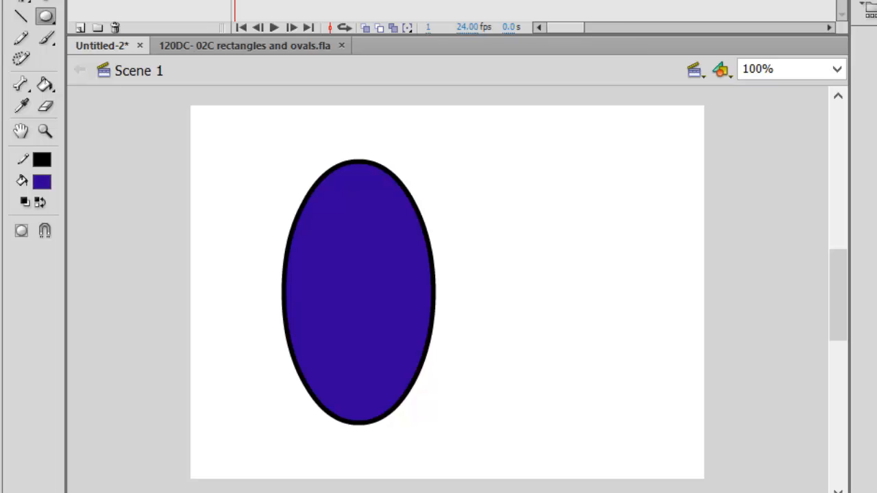
Bend the oval's right edge inward toward its centre and pull its upper edge out to the right.
{"action": "key", "text": "v"}
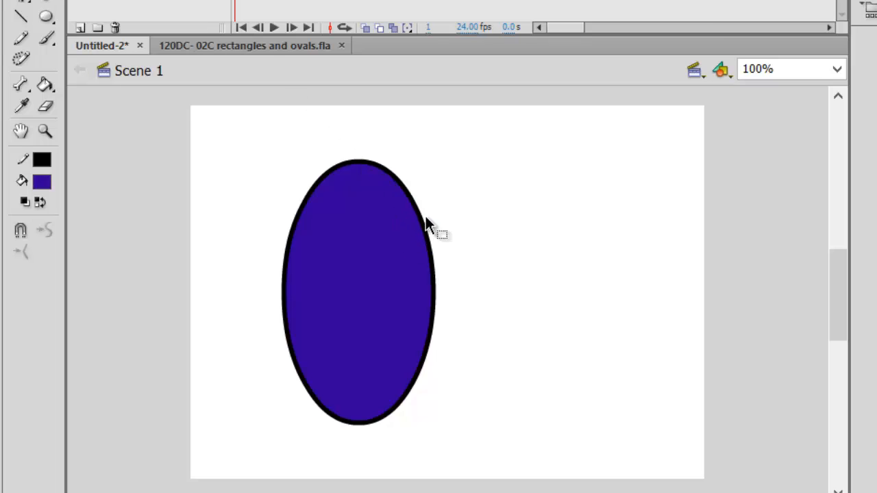
{"action": "mouse_move", "coordinate": [420, 231]}
{"action": "left_mouse_down"}
{"action": "mouse_move", "coordinate": [366, 304]}
{"action": "mouse_move", "coordinate": [355, 290]}
{"action": "left_mouse_up"}
{"action": "left_click_drag", "start_coordinate": [354, 203], "coordinate": [453, 197]}
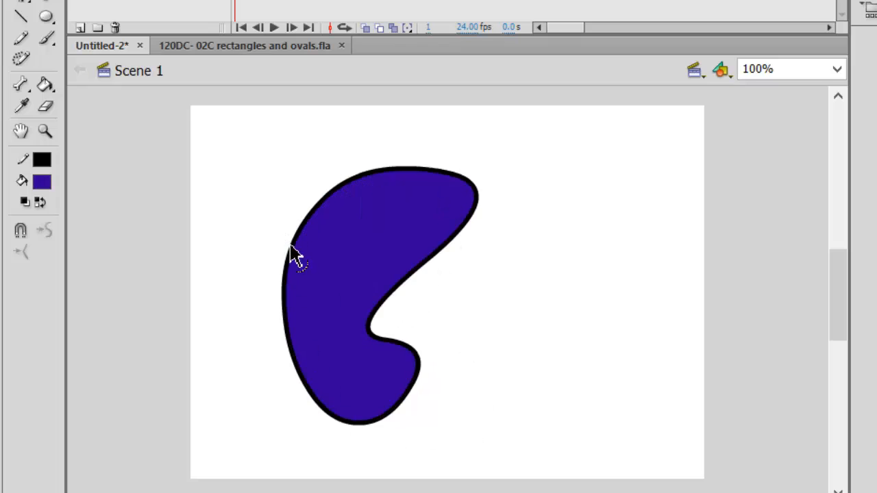
Reshape the oval by pulling its upper-left edge outward, stretching its right edge into a point, and adding pointed notches in the right and upper edges.
{"action": "left_click_drag", "start_coordinate": [292, 250], "coordinate": [241, 191]}
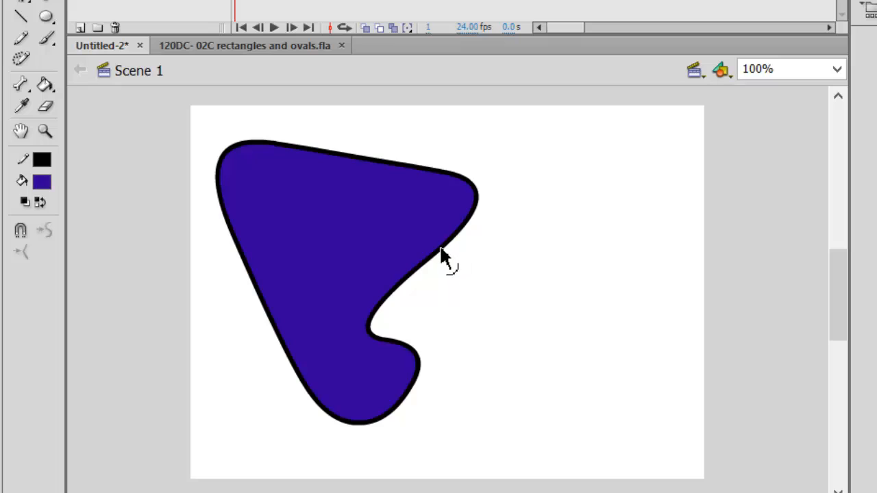
{"action": "left_click_drag", "start_coordinate": [442, 247], "coordinate": [557, 318]}
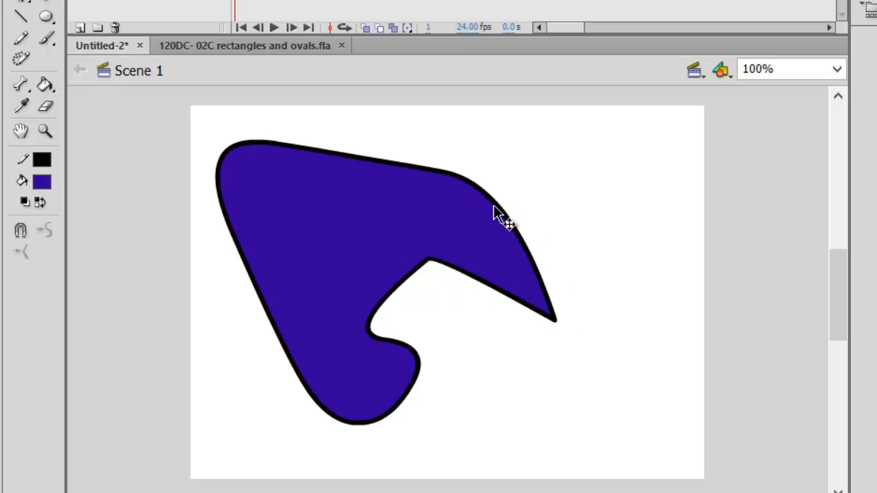
{"action": "left_click_drag", "start_coordinate": [463, 213], "coordinate": [446, 214]}
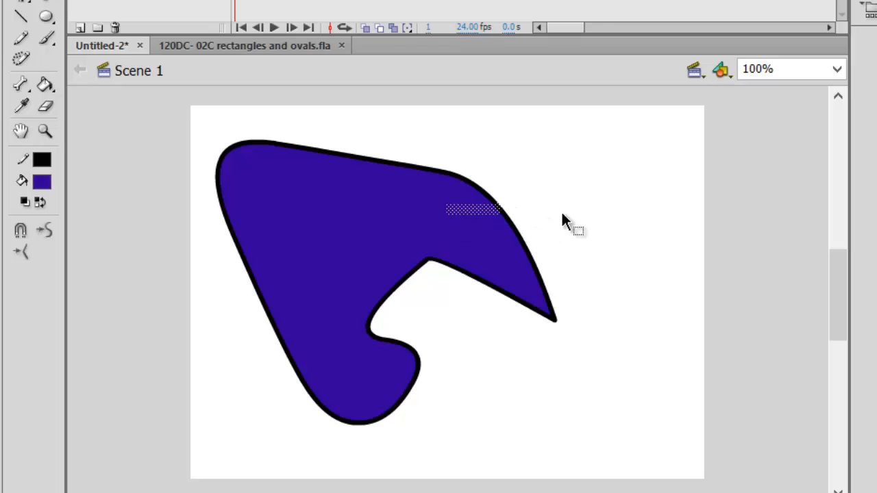
{"action": "key", "text": "a"}
{"action": "left_click", "coordinate": [464, 226]}
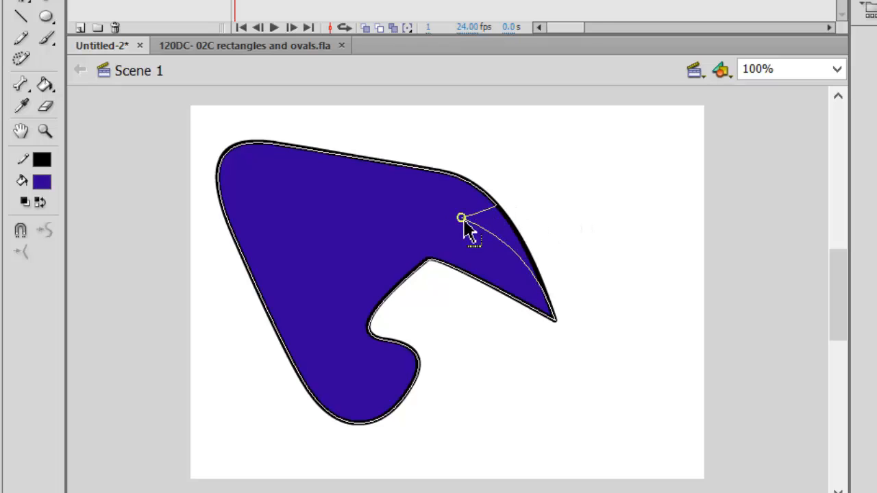
{"action": "left_click_drag", "start_coordinate": [463, 220], "coordinate": [463, 221]}
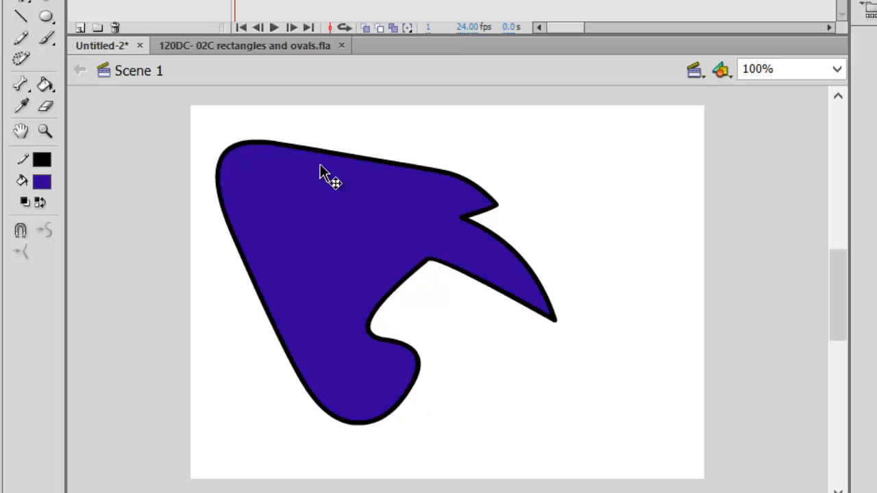
{"action": "left_click_drag", "start_coordinate": [324, 171], "coordinate": [305, 238]}
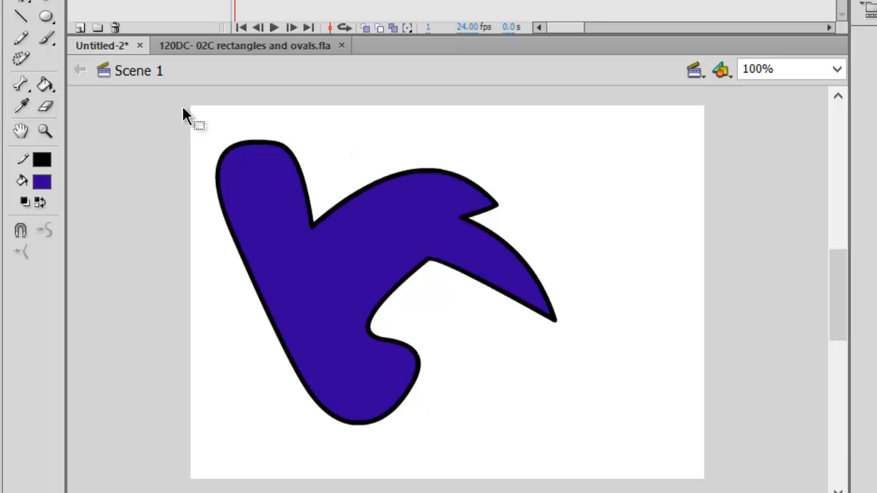
Delete the reshaped oval and draw a blue-violet circle with a black outline using the Oval tool.
{"action": "left_click_drag", "start_coordinate": [203, 114], "coordinate": [611, 479]}
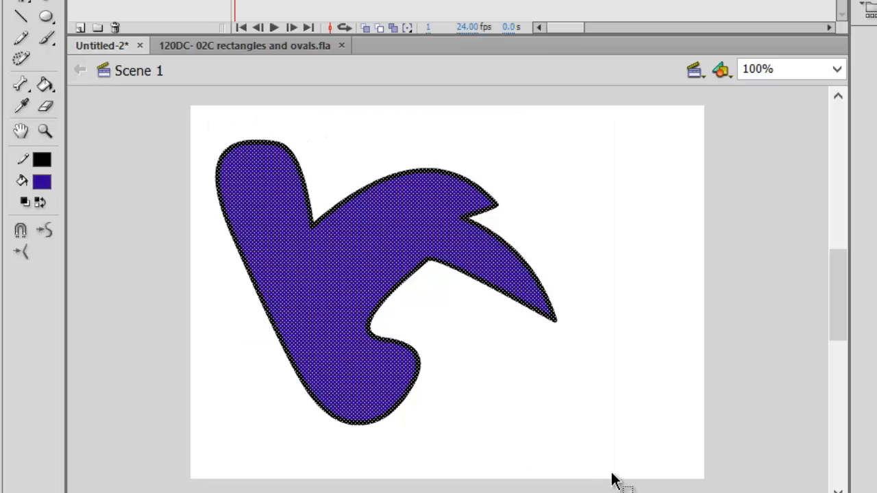
{"action": "key", "text": "Delete"}
{"action": "key", "text": "o"}
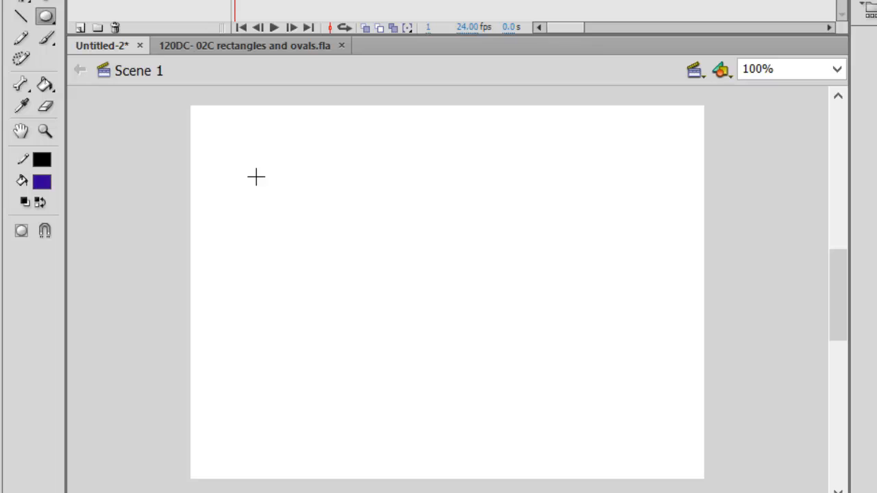
{"action": "mouse_move", "coordinate": [256, 177]}
{"action": "left_mouse_down"}
{"action": "mouse_move", "coordinate": [525, 365]}
{"action": "mouse_move", "coordinate": [494, 362]}
{"action": "mouse_move", "coordinate": [480, 348]}
{"action": "left_mouse_up"}
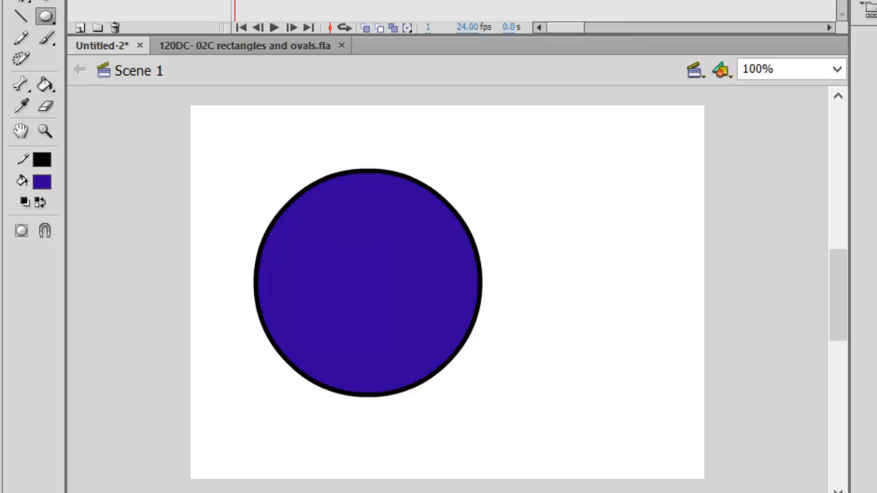
Subselect the circle's outline, move its upper-right and right anchor points outward, and extend the upper-right point's direction handle to the right.
{"action": "key", "text": "v"}
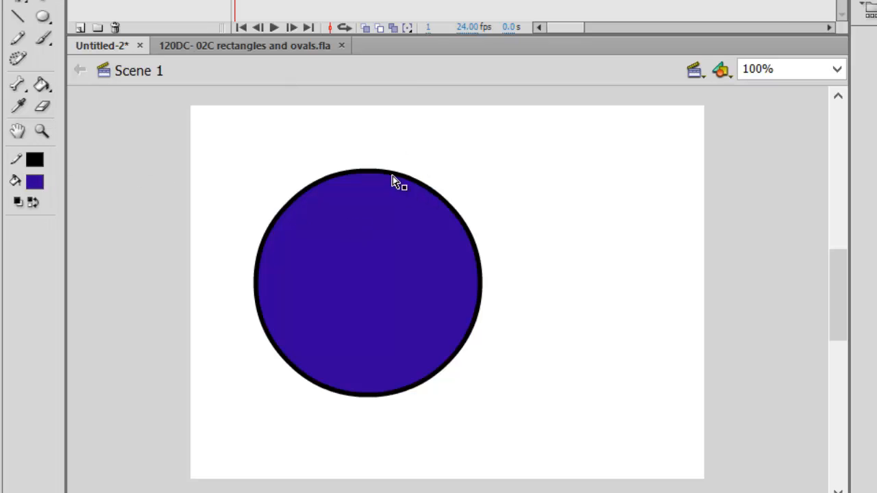
{"action": "left_click", "coordinate": [393, 174]}
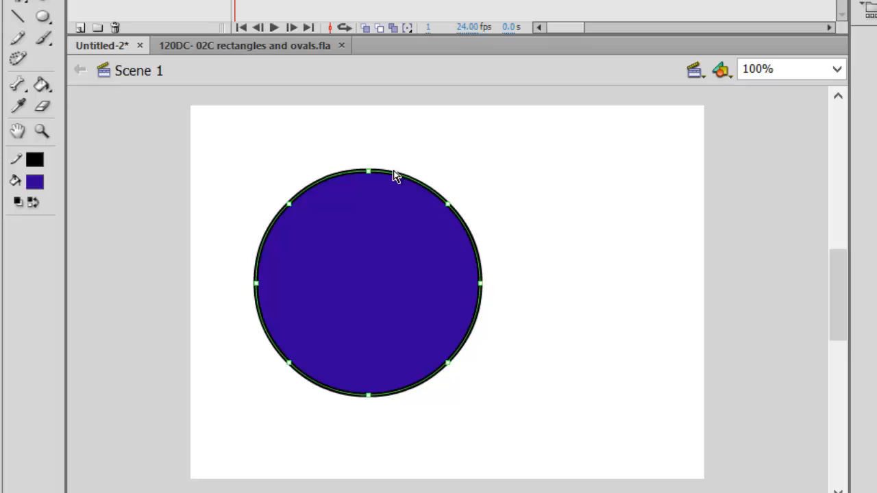
{"action": "left_click", "coordinate": [447, 204]}
{"action": "left_click_drag", "start_coordinate": [459, 206], "coordinate": [526, 161]}
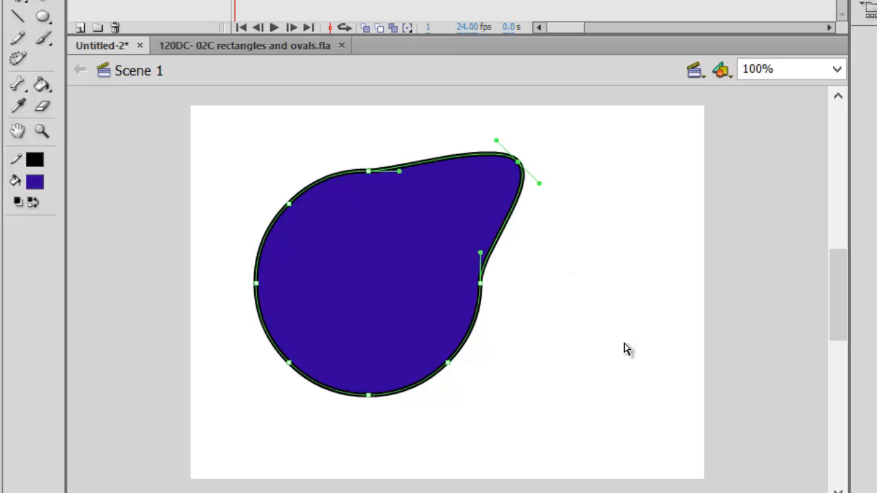
{"action": "left_click_drag", "start_coordinate": [481, 290], "coordinate": [565, 317]}
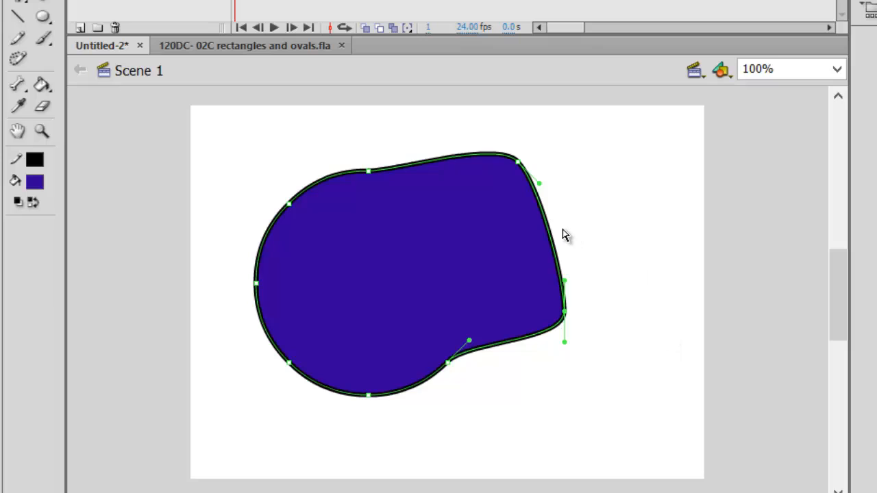
{"action": "left_click", "coordinate": [518, 164]}
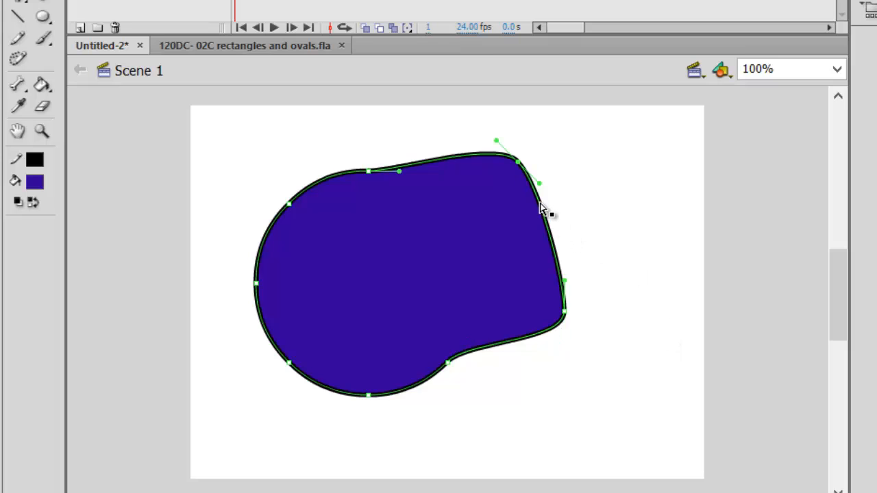
{"action": "left_click_drag", "start_coordinate": [539, 184], "coordinate": [696, 141]}
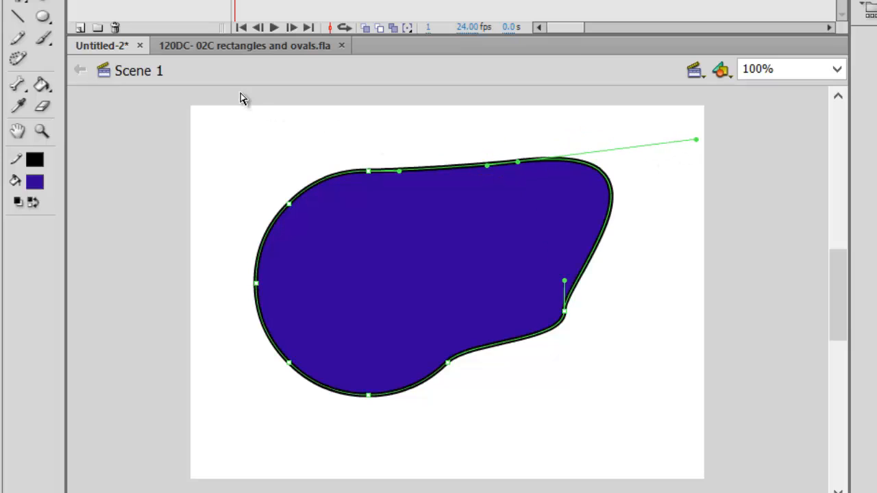
Delete the reshaped circle and draw a blue-violet oval about 250 px wide and 270 px high with a black outline.
{"action": "key", "text": "q"}
{"action": "left_click", "coordinate": [216, 117]}
{"action": "left_click_drag", "start_coordinate": [205, 112], "coordinate": [667, 466]}
{"action": "key", "text": "Delete"}
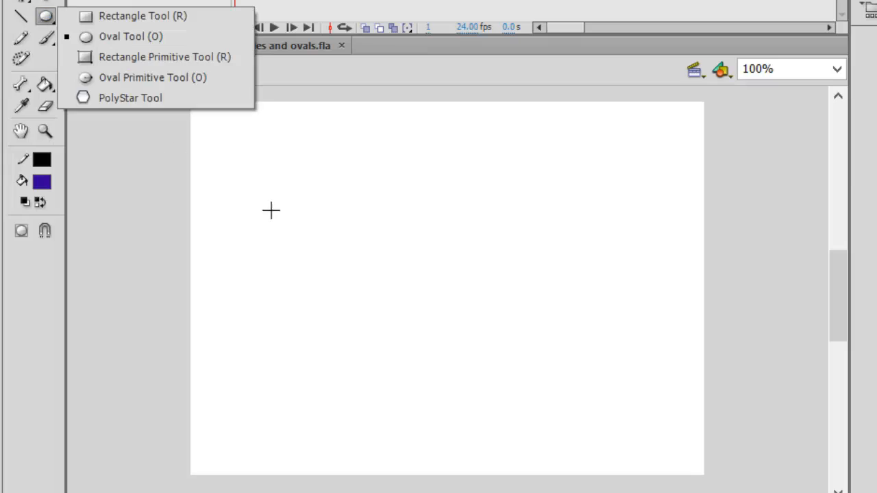
{"action": "left_click_drag", "start_coordinate": [285, 168], "coordinate": [367, 252]}
{"action": "left_click_drag", "start_coordinate": [285, 284], "coordinate": [405, 411]}
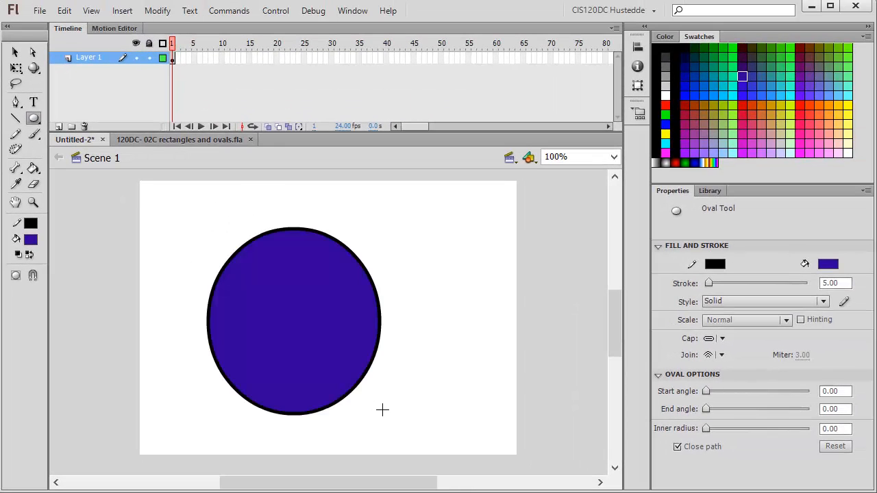
Select only the oval's outline, thicken its stroke to 33.35, and colour it dark red.
{"action": "left_click", "coordinate": [15, 53]}
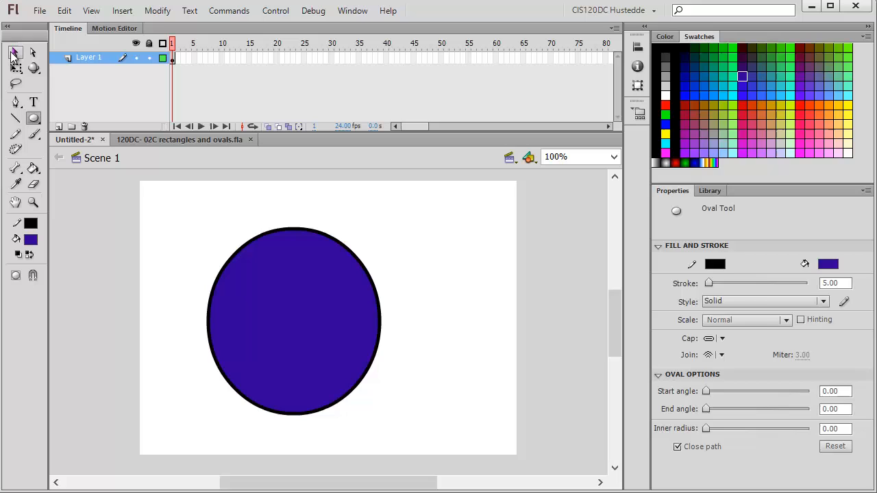
{"action": "left_click", "coordinate": [336, 239]}
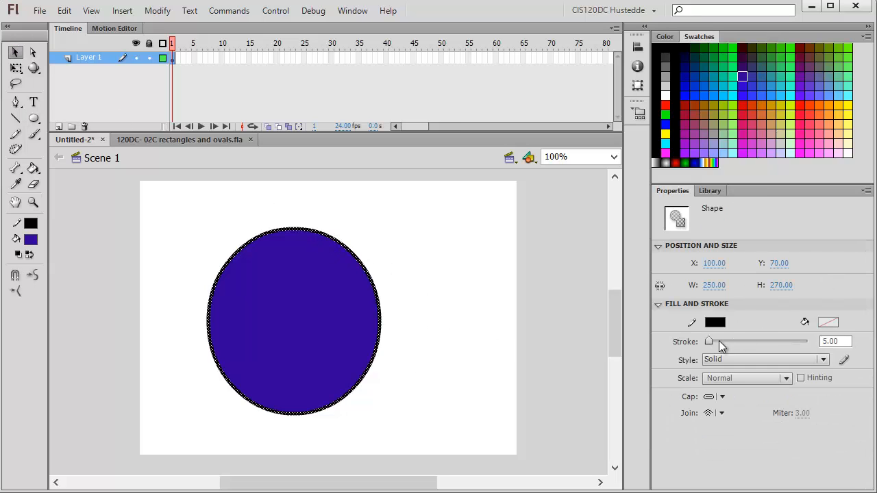
{"action": "left_click_drag", "start_coordinate": [709, 343], "coordinate": [722, 344]}
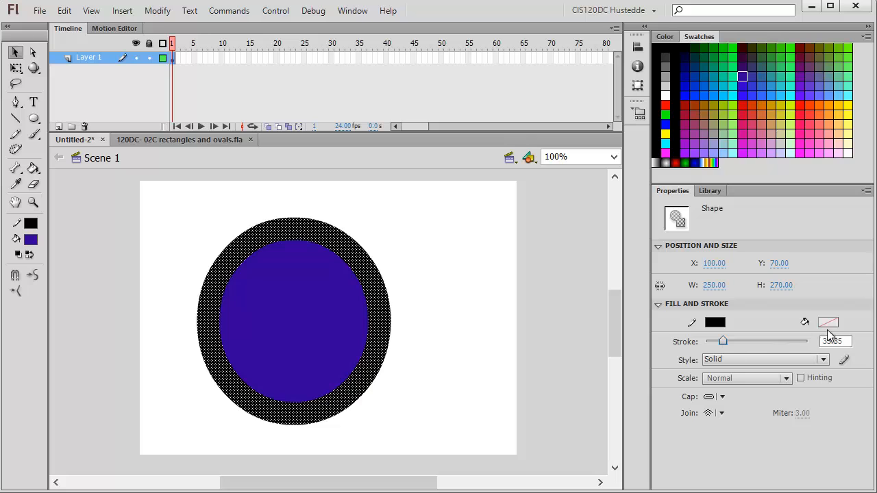
{"action": "left_click", "coordinate": [716, 321]}
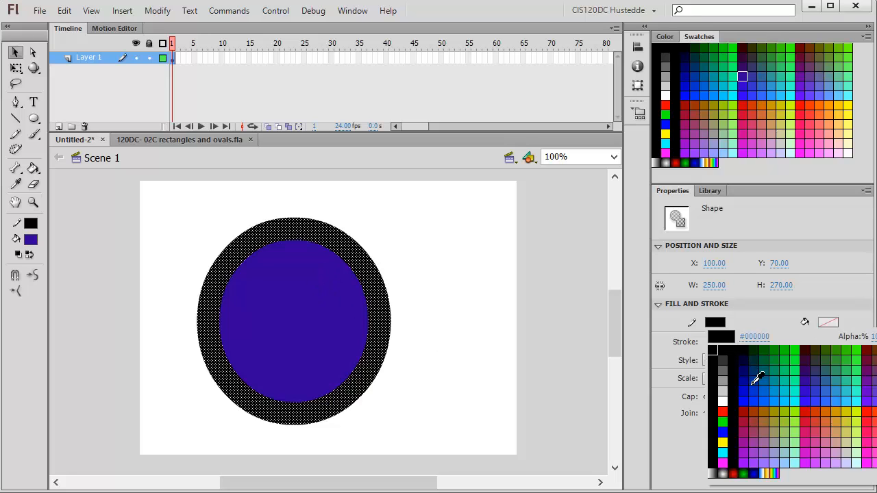
{"action": "left_click", "coordinate": [742, 409]}
{"action": "left_click", "coordinate": [461, 245]}
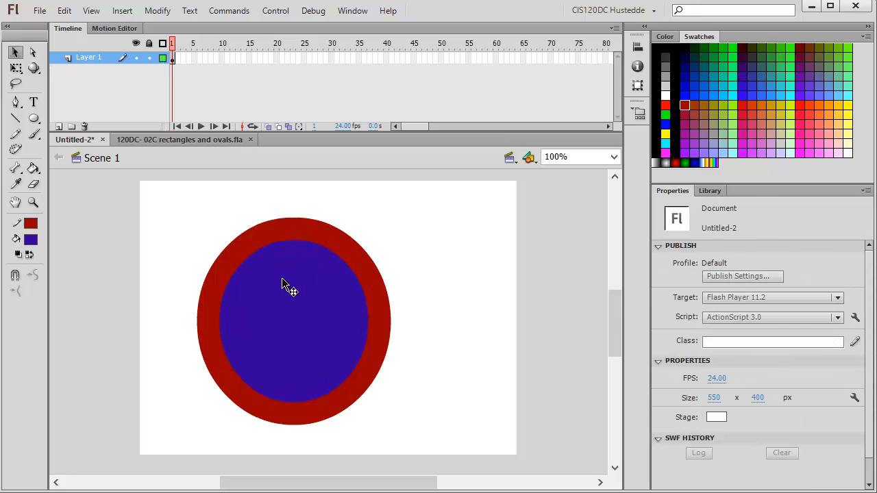
Select the oval's fill and change its colour from the fill swatches to turquoise.
{"action": "left_click", "coordinate": [280, 290]}
{"action": "left_click", "coordinate": [834, 327]}
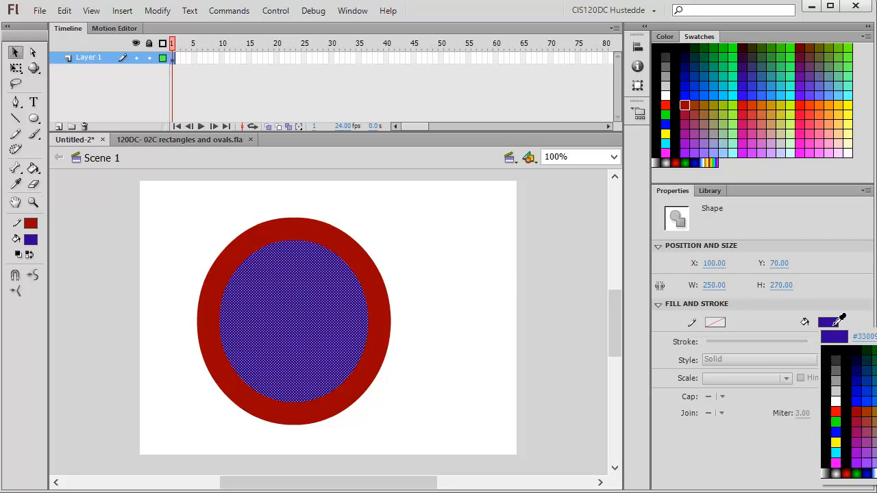
{"action": "left_click", "coordinate": [851, 358]}
{"action": "left_click", "coordinate": [412, 250]}
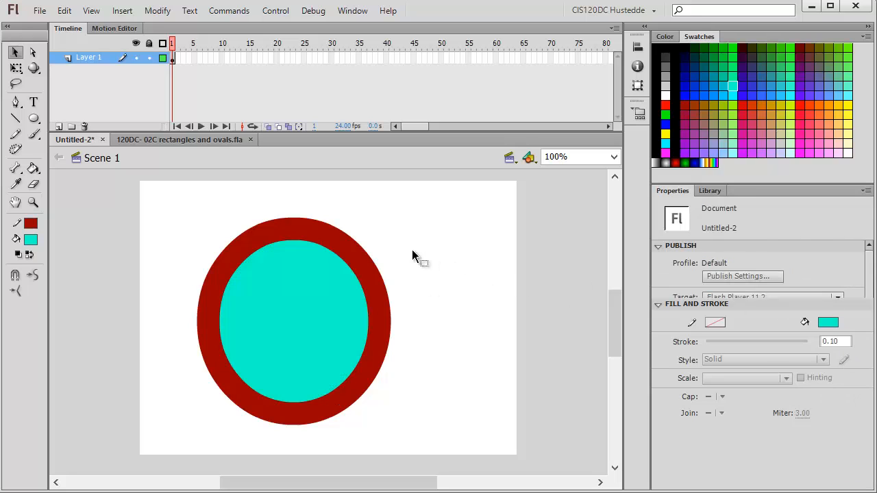
Move the turquoise fill out of its red outline toward the right, and undo the moves.
{"action": "left_click", "coordinate": [295, 296]}
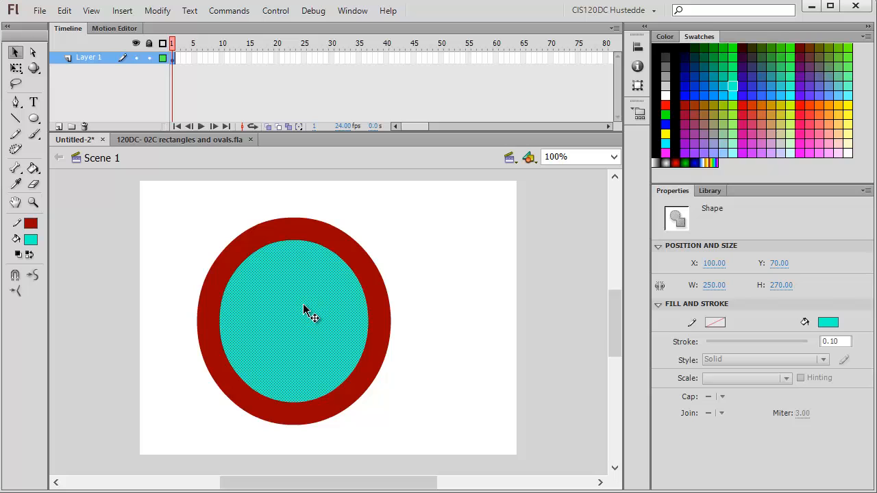
{"action": "left_click_drag", "start_coordinate": [287, 300], "coordinate": [508, 281]}
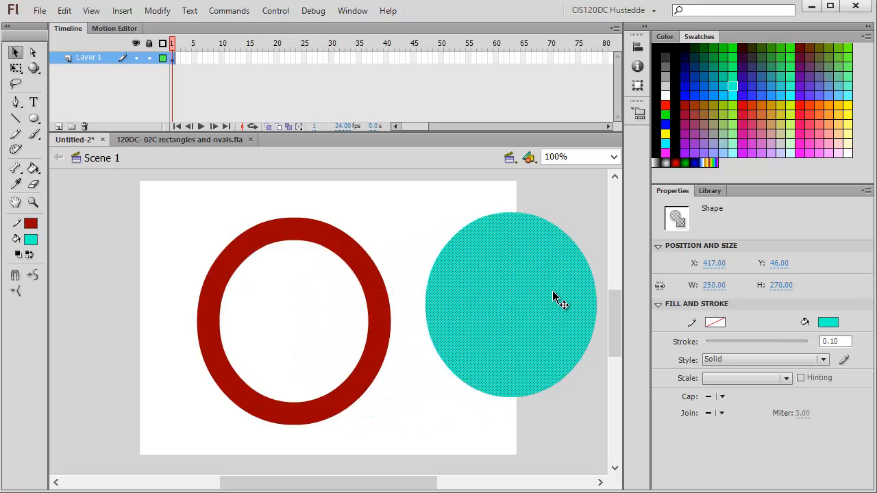
{"action": "left_click_drag", "start_coordinate": [562, 294], "coordinate": [594, 324]}
{"action": "key", "text": "ctrl+z"}
{"action": "key", "text": "ctrl+z"}
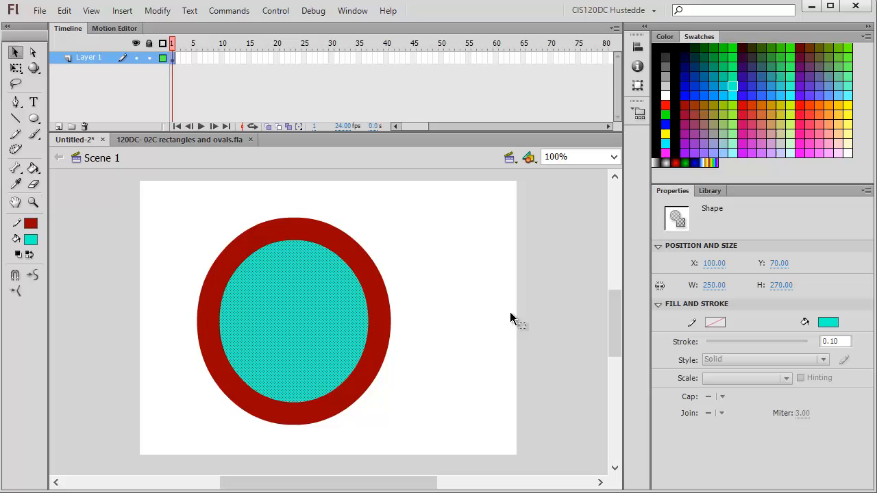
Select the oval's fill and outline together, move them to the right, and undo the move.
{"action": "double_click", "coordinate": [305, 306]}
{"action": "left_click_drag", "start_coordinate": [304, 306], "coordinate": [385, 304]}
{"action": "key", "text": "ctrl+z"}
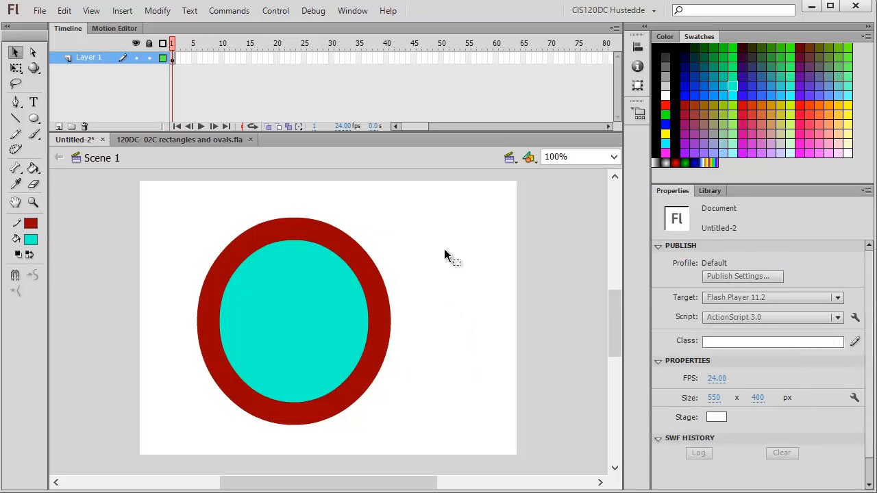
Select everything on the stage with the Subselection tool active and delete the oval.
{"action": "key", "text": "a"}
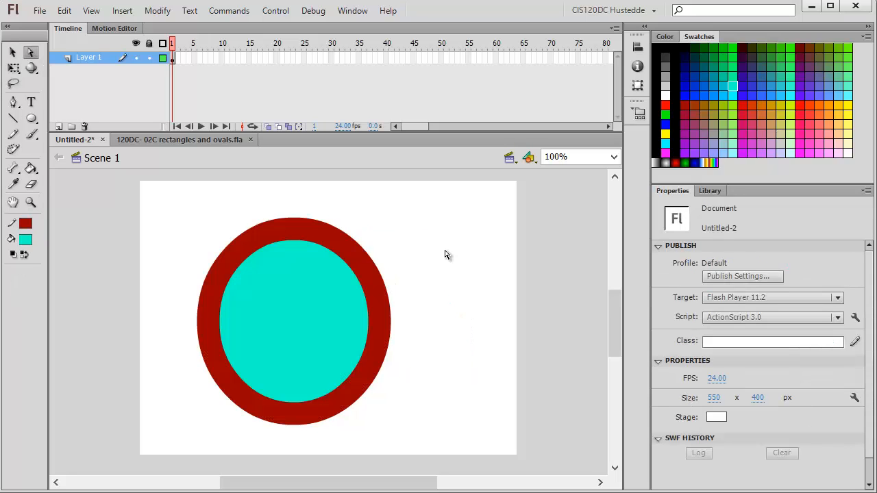
{"action": "key", "text": "ctrl+a"}
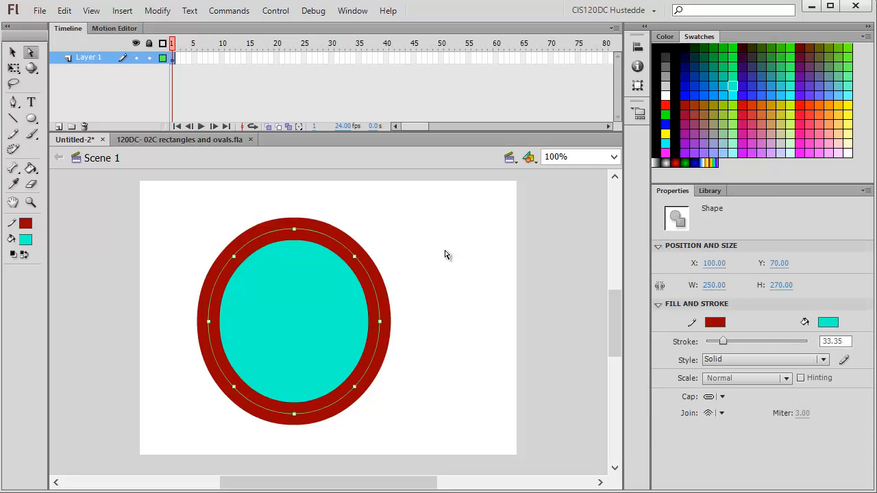
{"action": "key", "text": "Delete"}
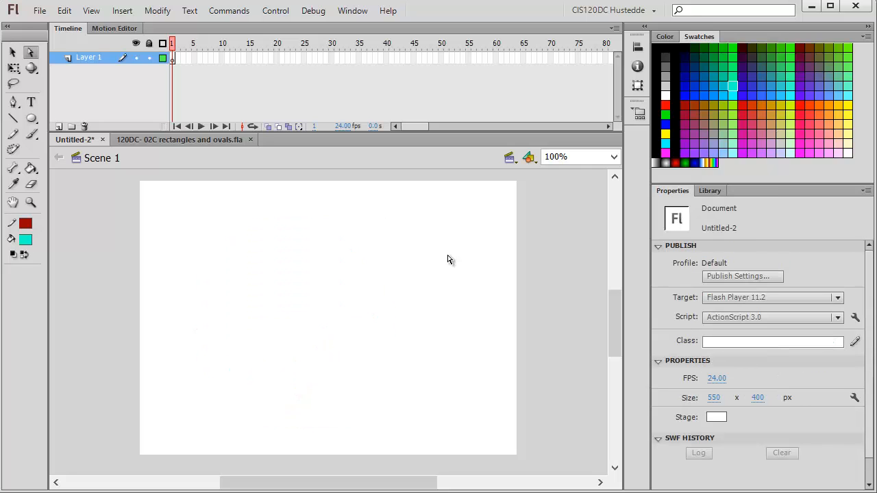
Draw a dark red oval with a thick black outline from its centre outward, undo it, and try the centre-out drawing again.
{"action": "left_click", "coordinate": [31, 118]}
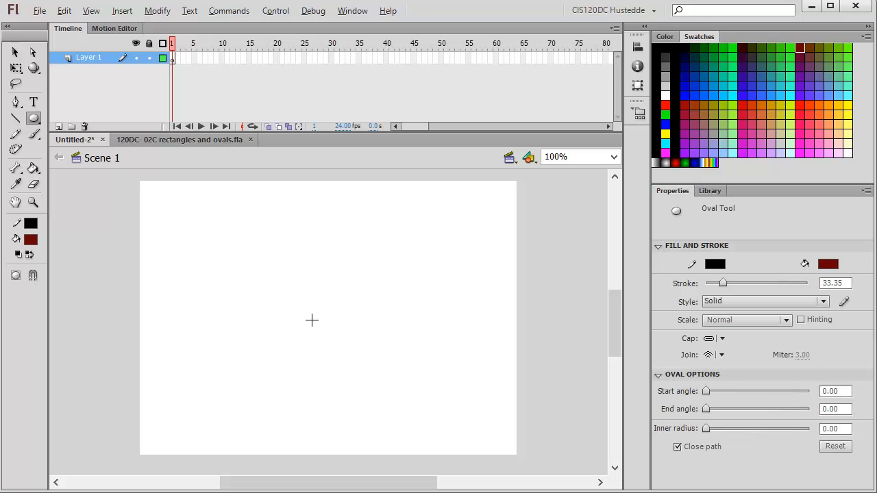
{"action": "mouse_move", "coordinate": [309, 317]}
{"action": "left_mouse_down"}
{"action": "mouse_move", "coordinate": [370, 251]}
{"action": "mouse_move", "coordinate": [403, 231]}
{"action": "mouse_move", "coordinate": [401, 220]}
{"action": "left_mouse_up"}
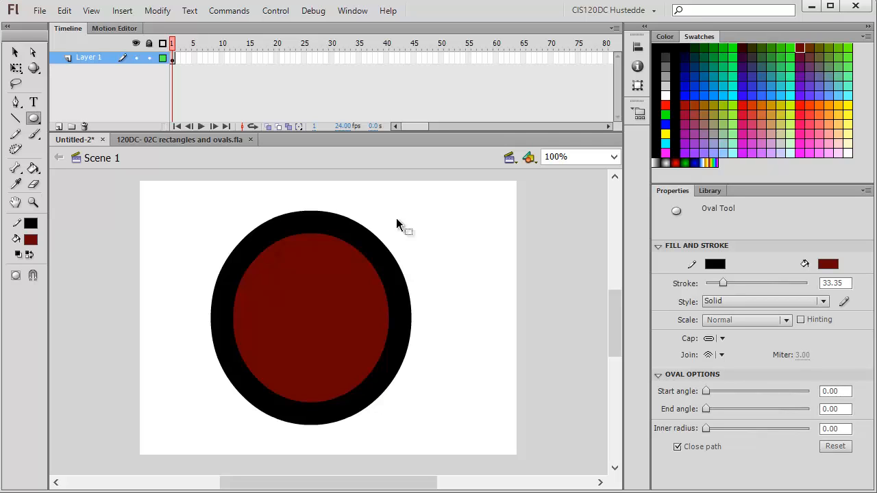
{"action": "key", "text": "ctrl+z"}
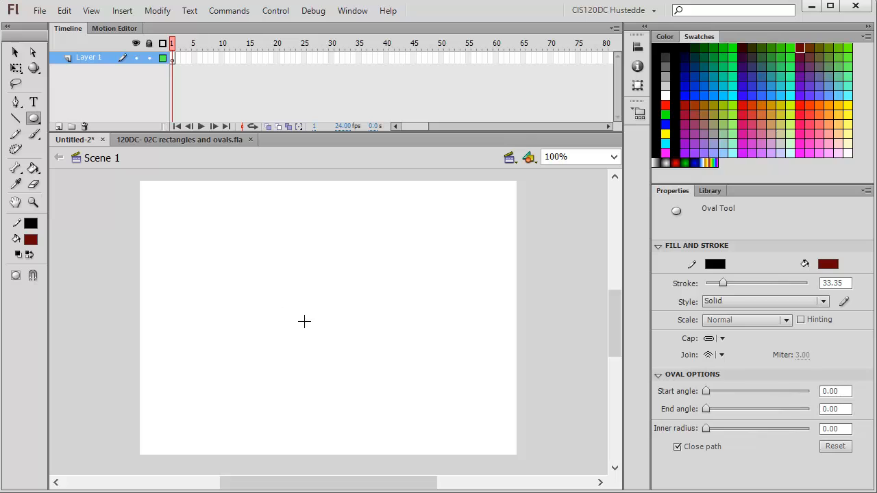
{"action": "left_click_drag", "start_coordinate": [303, 328], "coordinate": [371, 228]}
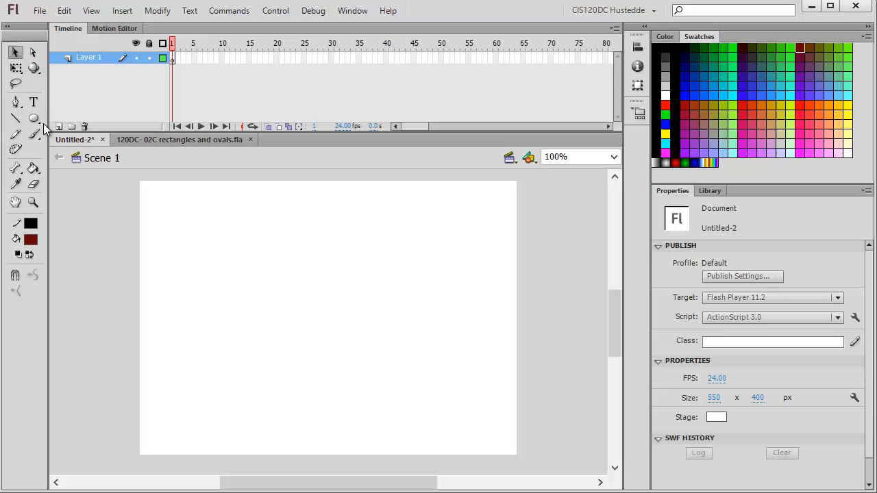
Choose the Oval tool for drawing on the empty stage.
{"action": "left_click", "coordinate": [36, 119]}
{"action": "left_click", "coordinate": [96, 121]}
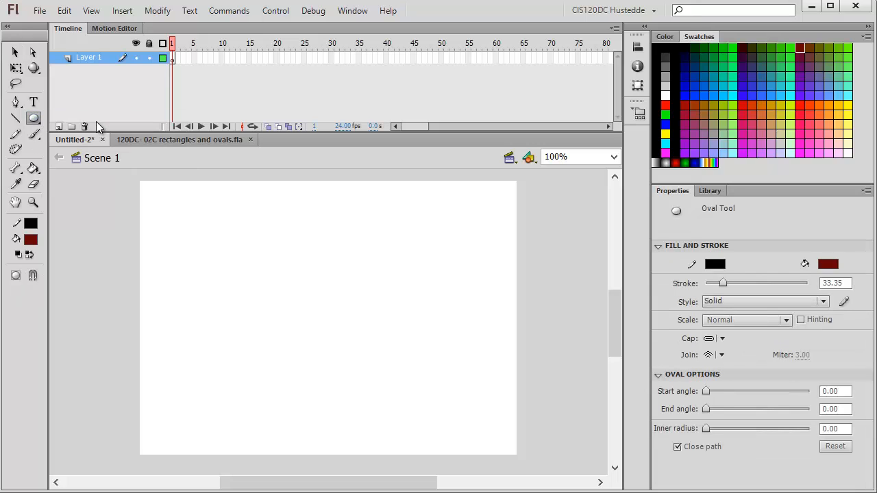